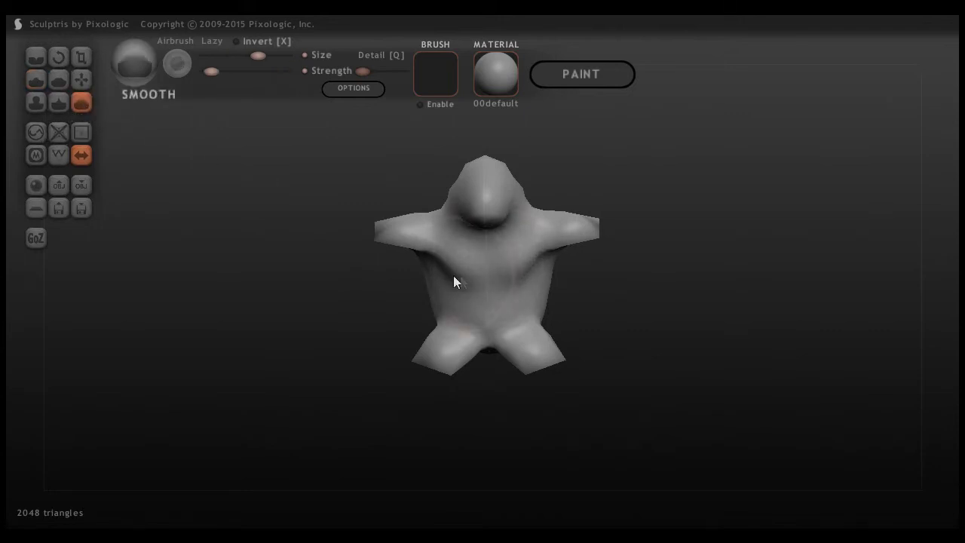
Try the material8 material on the model and return to 00default
drag(746, 289, 497, 129)
click(498, 106)
click(502, 127)
click(503, 57)
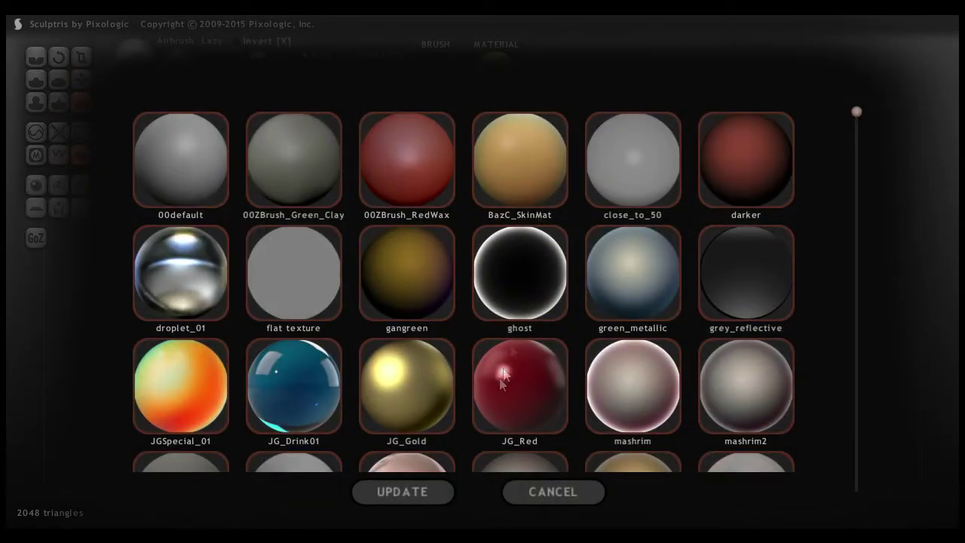
scroll(423, 331, down, 3)
click(155, 336)
drag(642, 312, 931, 308)
drag(599, 404, 441, 403)
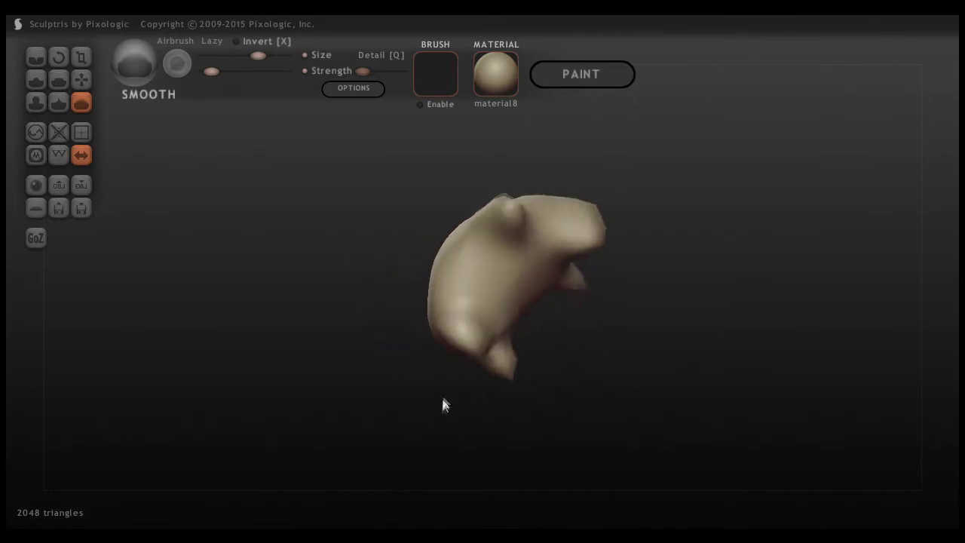
key(ctrl+z)
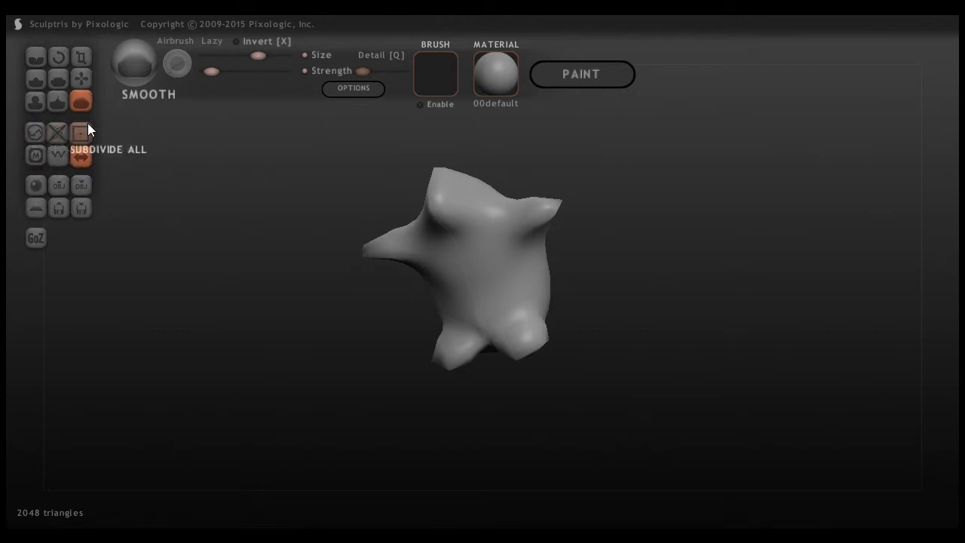
Switch the model from sculpting to Paint mode
click(436, 73)
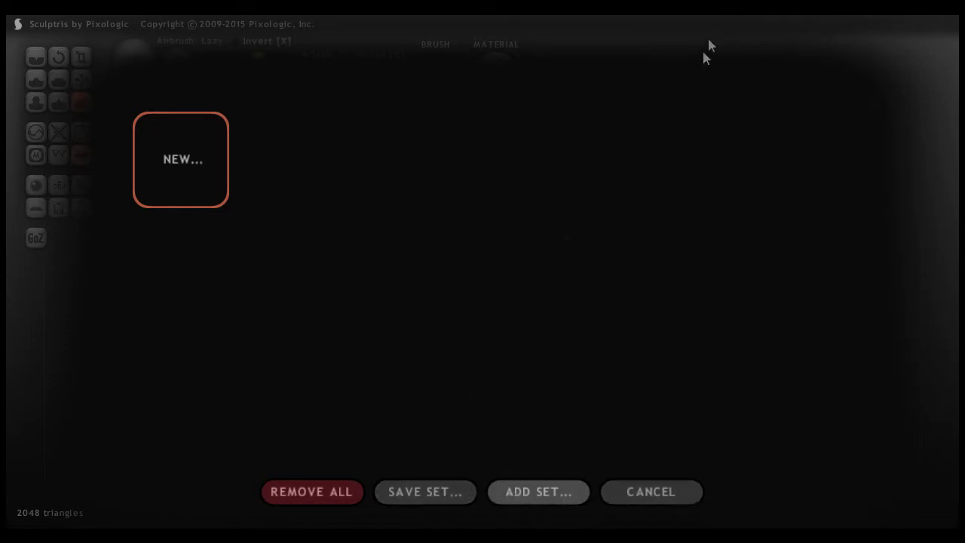
click(635, 498)
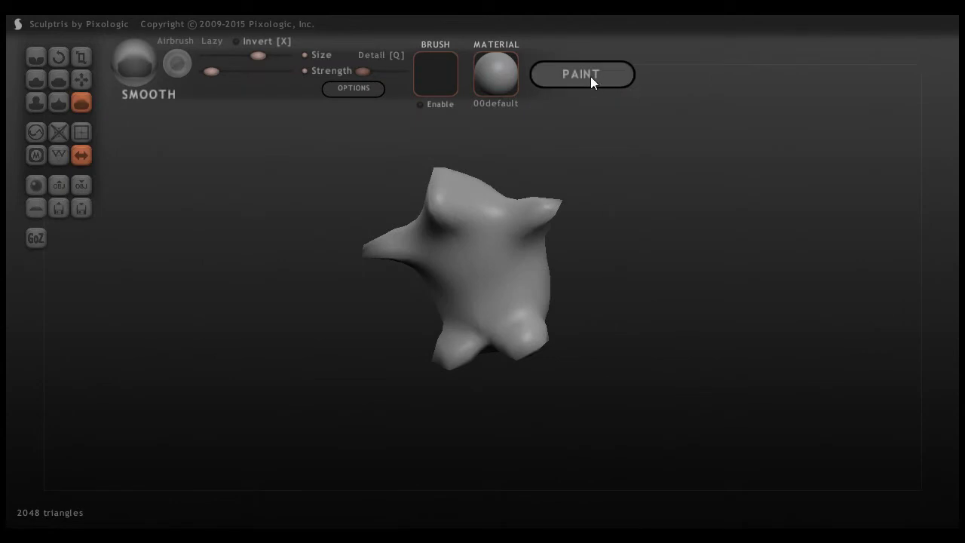
click(591, 77)
mouse_move(501, 280)
mouse_down()
mouse_move(653, 282)
mouse_move(485, 267)
mouse_move(543, 268)
mouse_move(487, 275)
mouse_move(548, 280)
mouse_move(514, 278)
mouse_up()
click(452, 322)
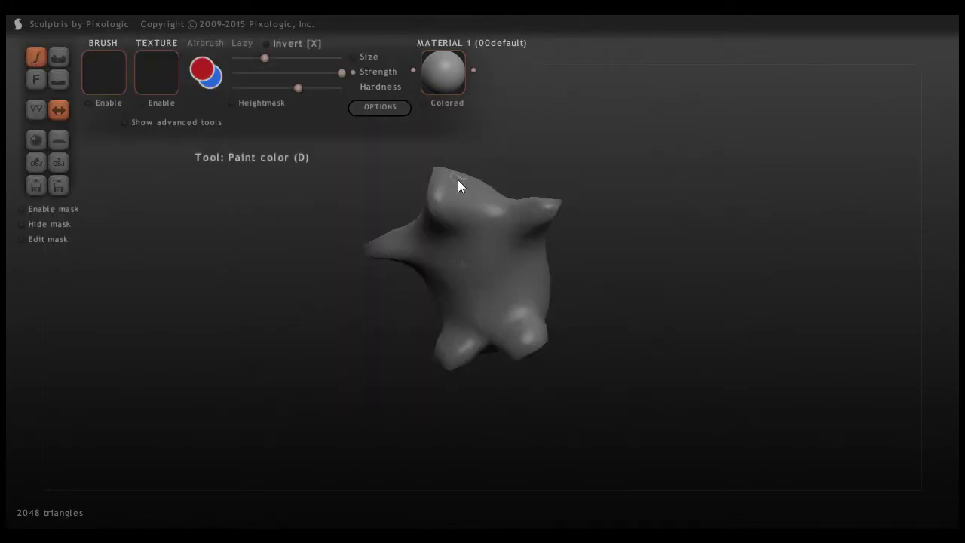
Paint a red patch on the side of the head, raising the brush hardness to maximum
mouse_move(691, 153)
mouse_down()
mouse_move(734, 194)
mouse_move(822, 198)
mouse_up()
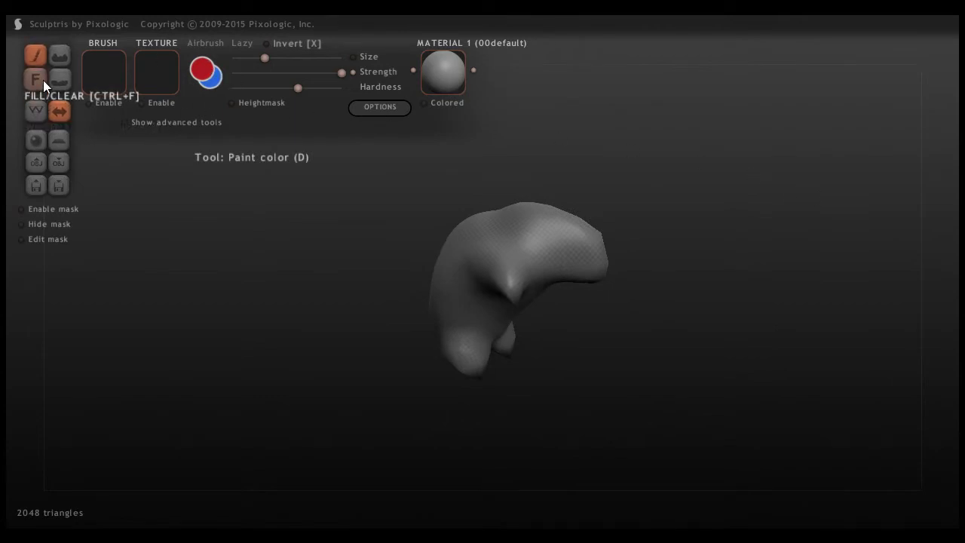
mouse_move(538, 237)
mouse_down()
mouse_move(557, 251)
mouse_move(542, 248)
mouse_move(554, 237)
mouse_move(579, 258)
mouse_move(551, 231)
mouse_move(586, 249)
mouse_move(558, 229)
mouse_move(598, 267)
mouse_up()
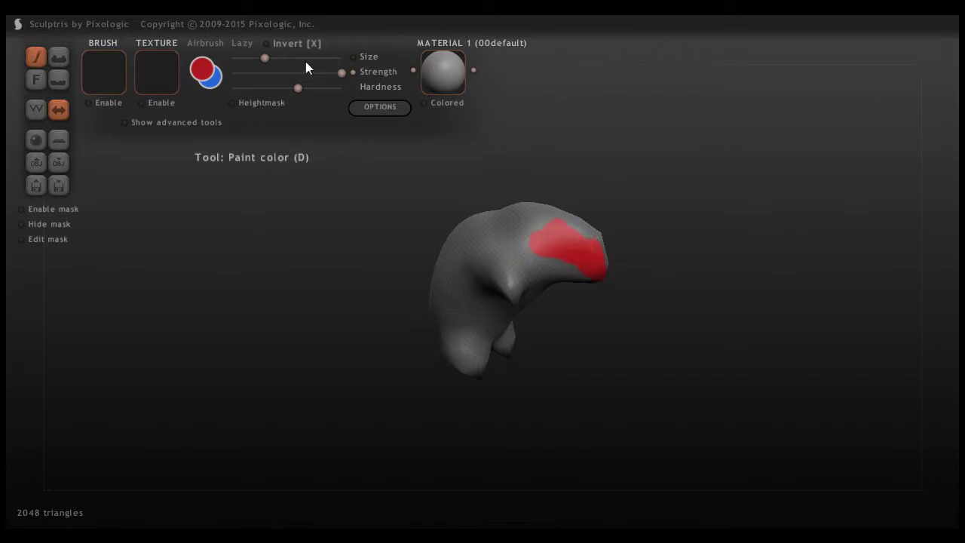
drag(298, 88, 343, 88)
drag(562, 235, 594, 235)
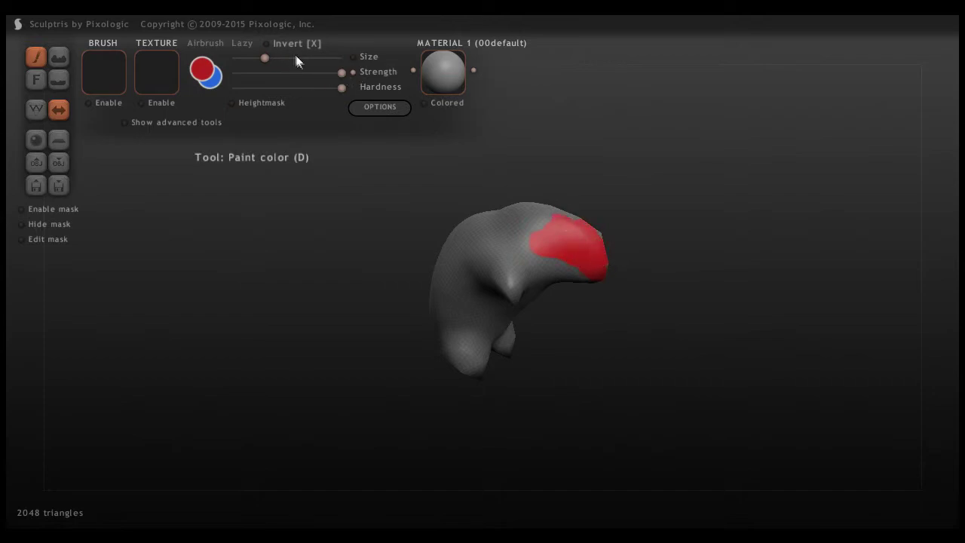
Paint the rest of the model solid red with the brush at maximum size
drag(615, 189, 542, 265)
drag(626, 317, 540, 167)
drag(537, 308, 517, 317)
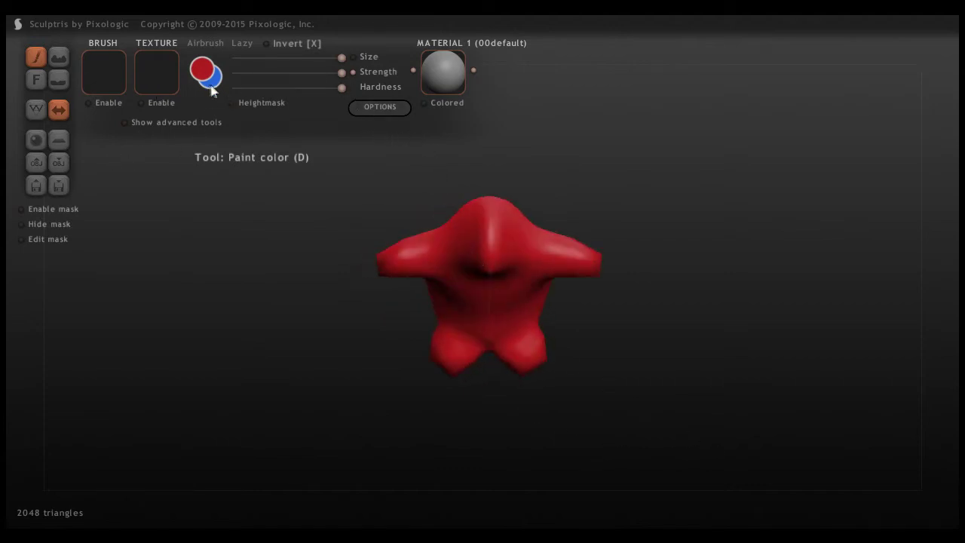
click(126, 78)
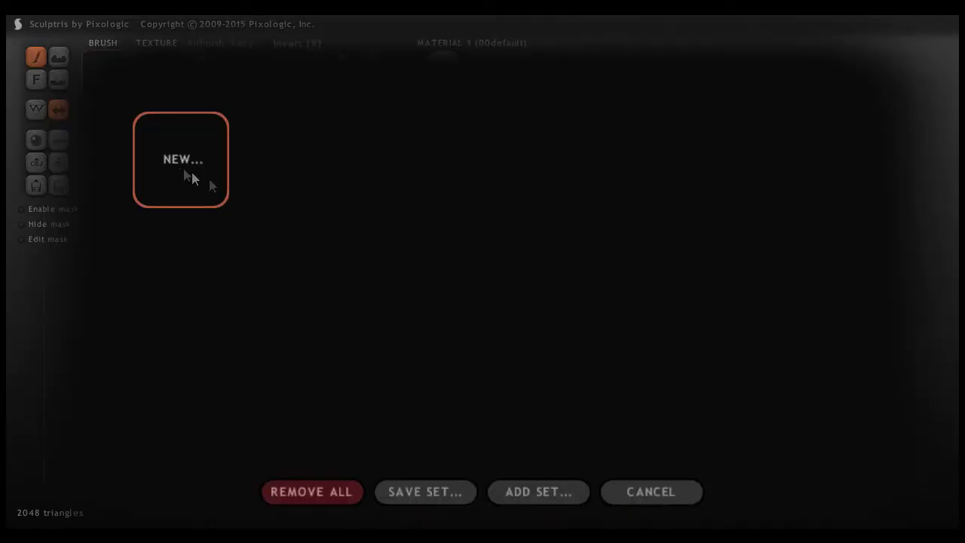
click(698, 486)
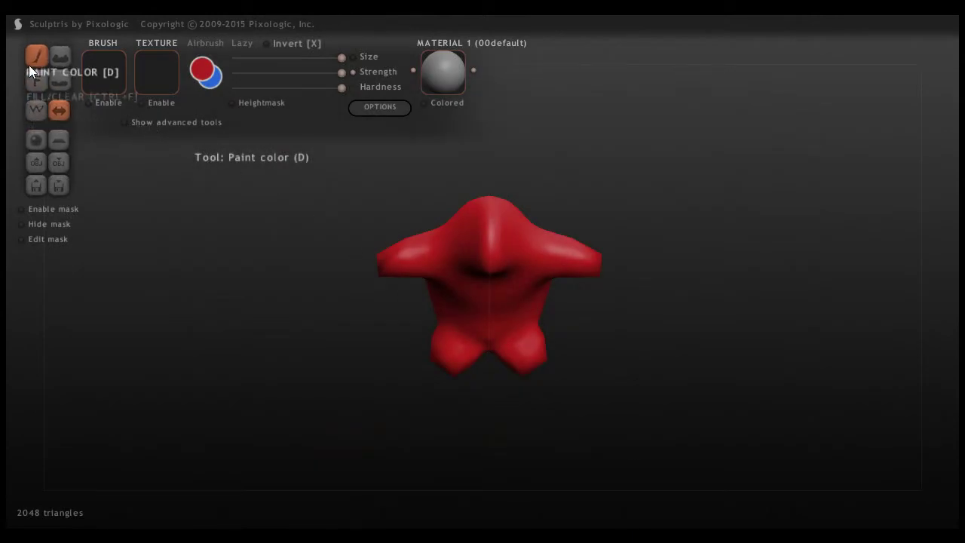
click(35, 112)
click(35, 111)
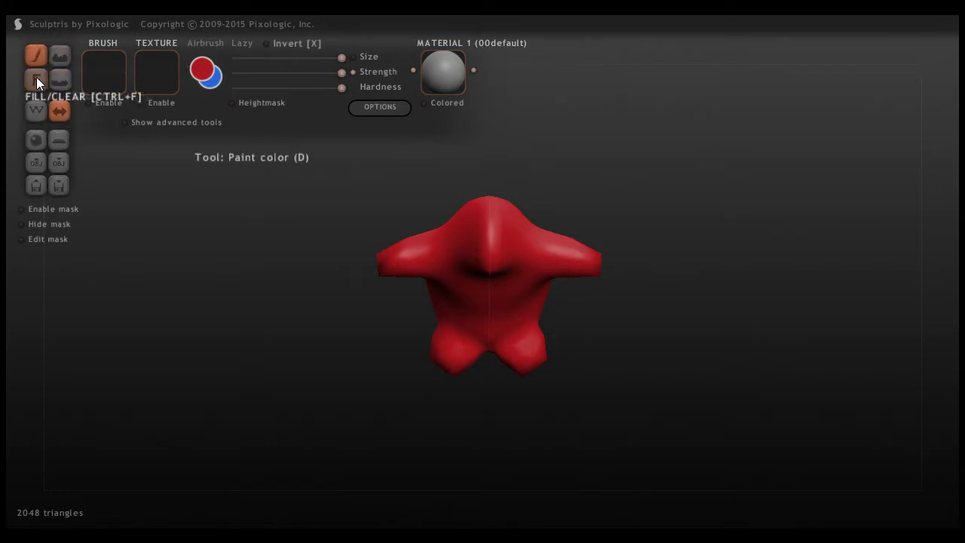
Set the primary paint color to dark blue and paint a round spot on the side of the head with a smaller brush
click(201, 73)
mouse_move(453, 168)
mouse_down()
mouse_move(478, 242)
mouse_move(483, 165)
mouse_move(530, 332)
mouse_move(580, 291)
mouse_up()
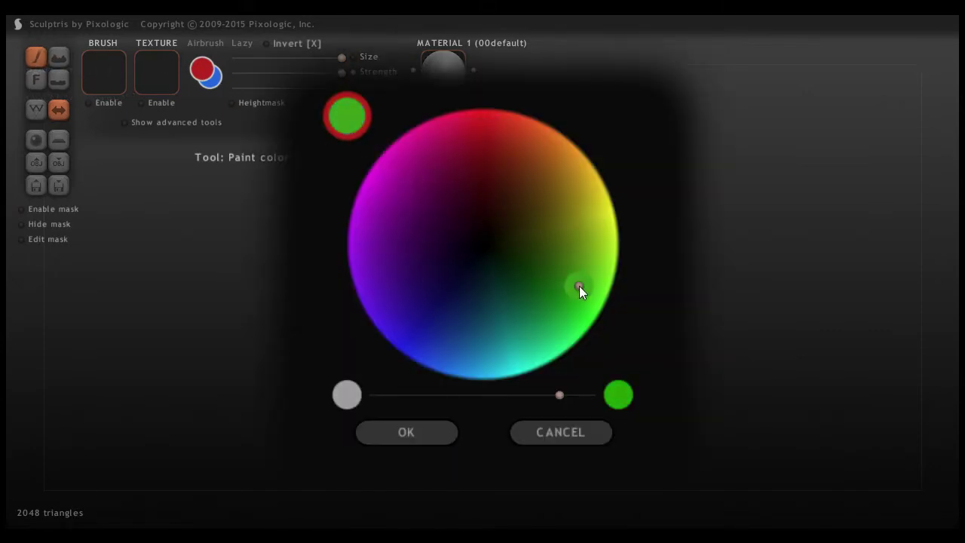
click(406, 313)
click(432, 429)
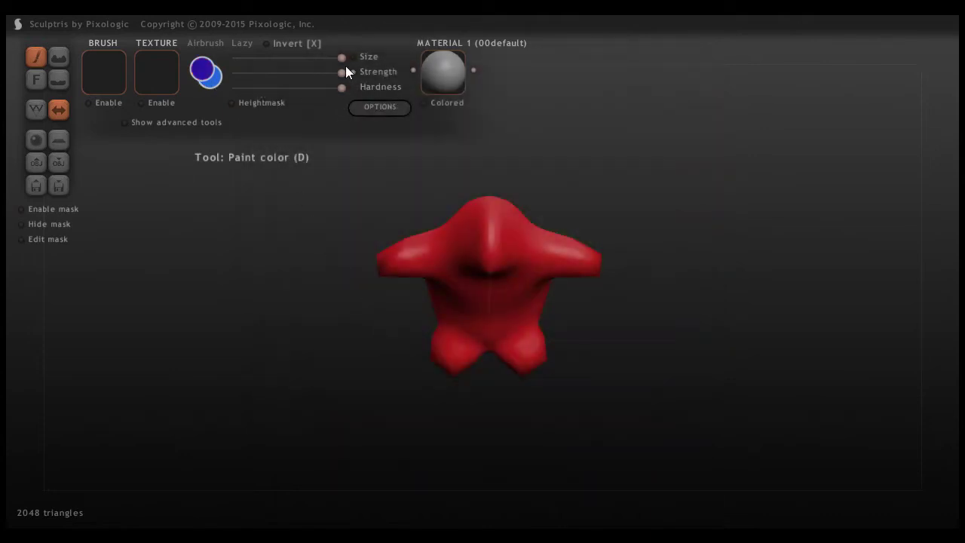
drag(289, 57, 276, 58)
mouse_move(615, 251)
mouse_down()
mouse_move(749, 249)
mouse_move(564, 244)
mouse_up()
click(443, 240)
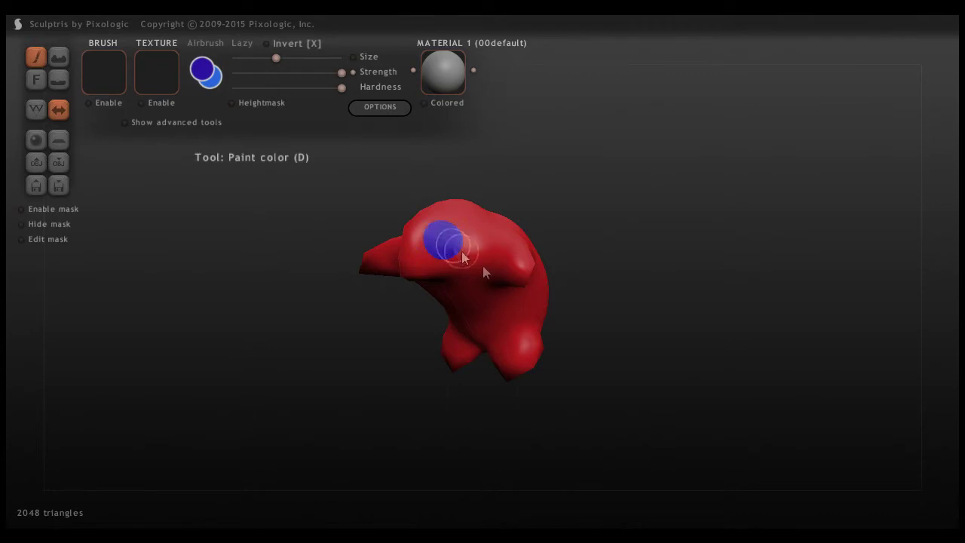
Set the primary paint color back to red and dab small dots inside the blue spot with a finer brush
drag(704, 308, 813, 302)
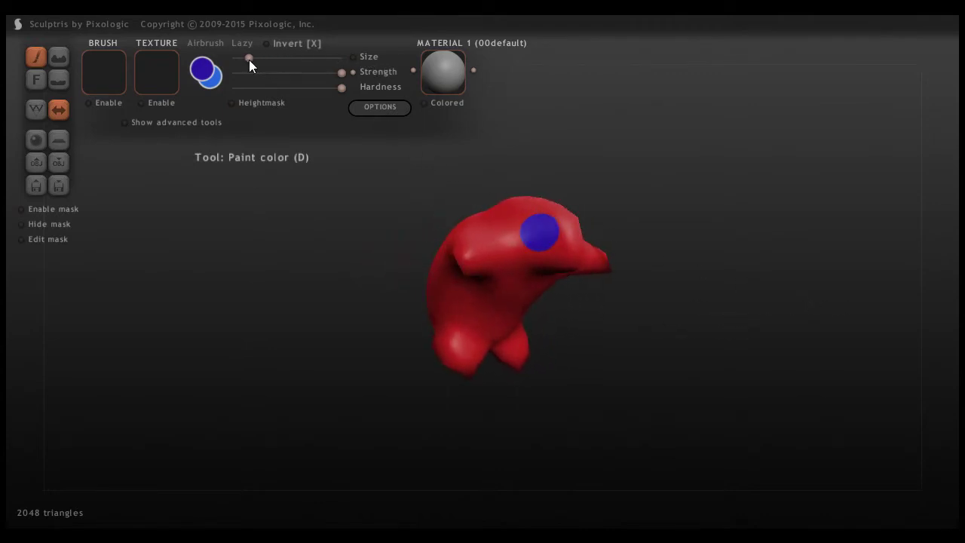
click(212, 86)
click(202, 70)
click(202, 70)
mouse_move(455, 199)
mouse_down()
mouse_move(400, 188)
mouse_move(484, 132)
mouse_up()
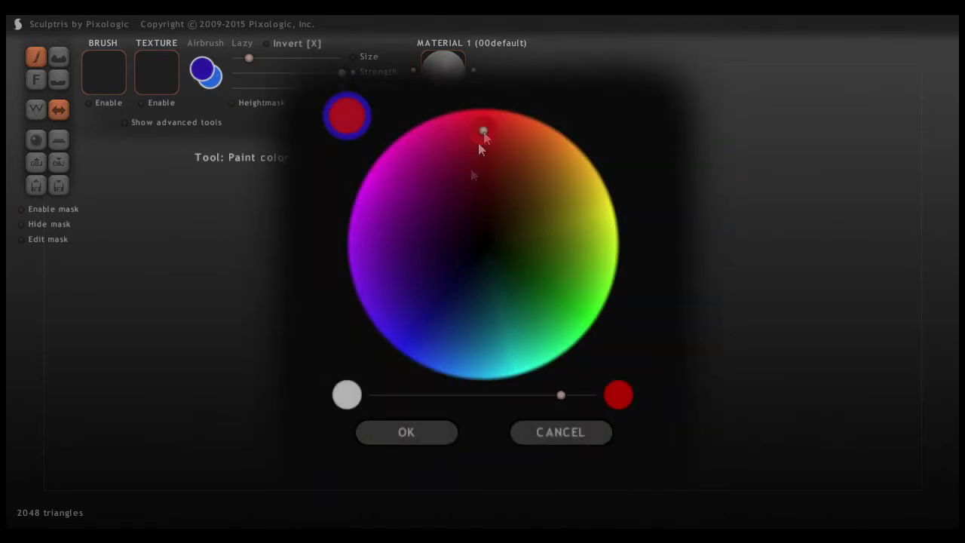
click(447, 432)
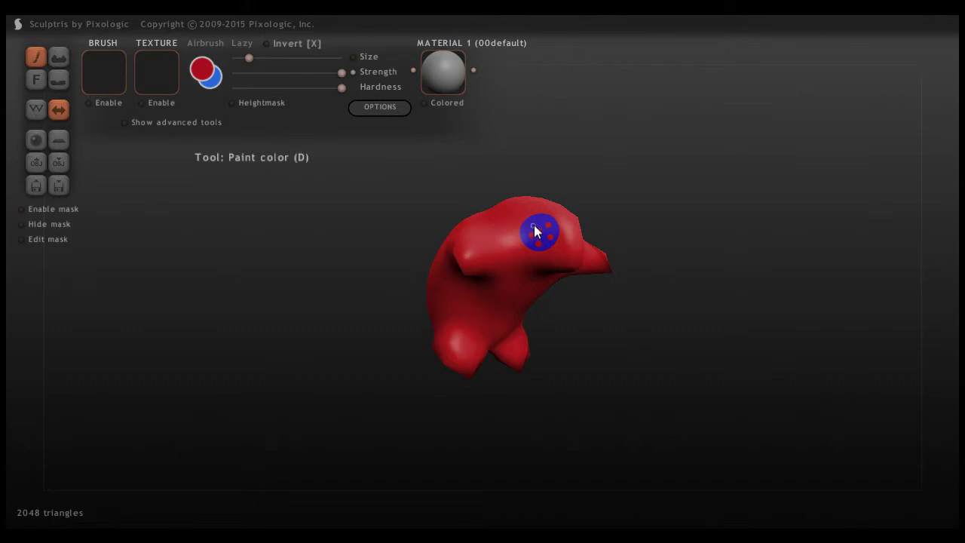
mouse_move(665, 268)
mouse_down()
mouse_move(556, 267)
mouse_move(682, 272)
mouse_move(662, 272)
mouse_up()
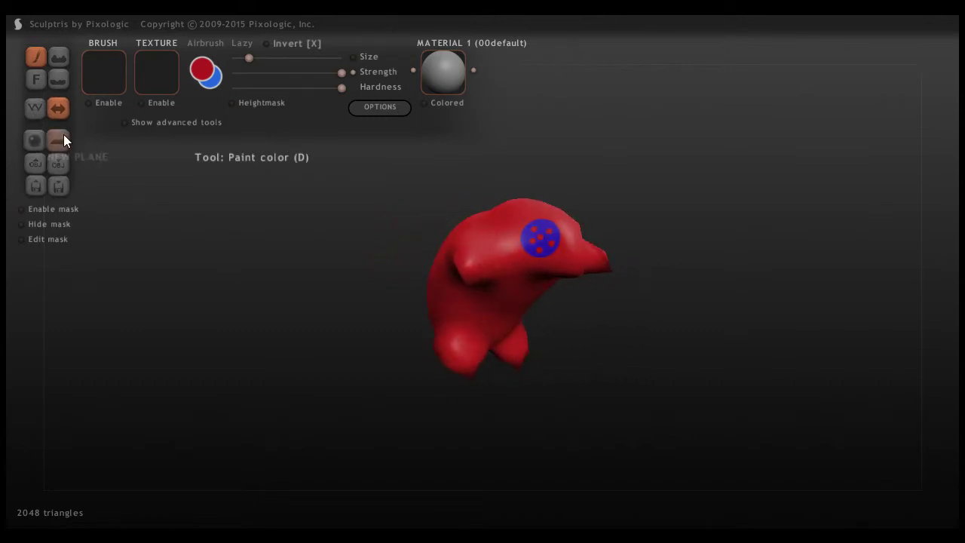
click(126, 123)
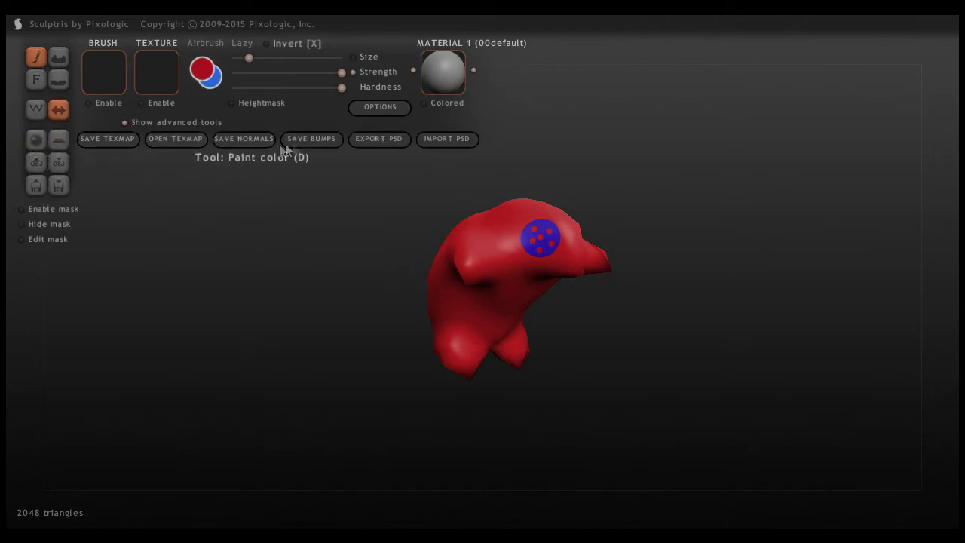
click(125, 125)
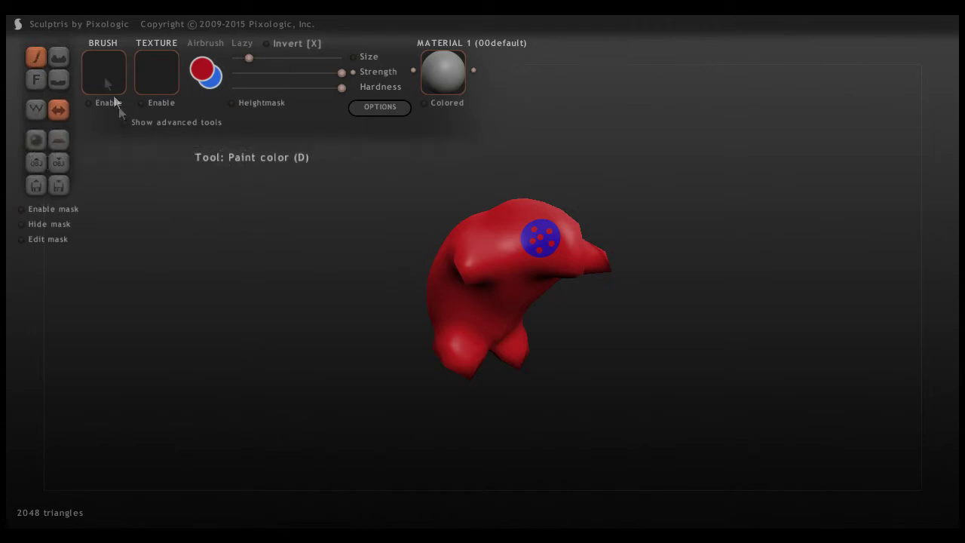
click(118, 75)
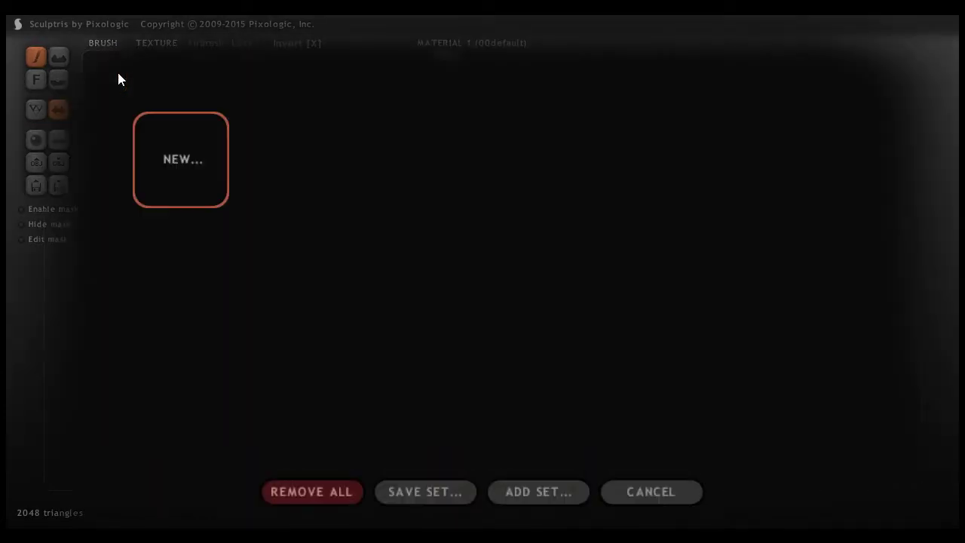
click(700, 490)
Paint bump strokes on the feet with the Paint Bump tool
click(54, 59)
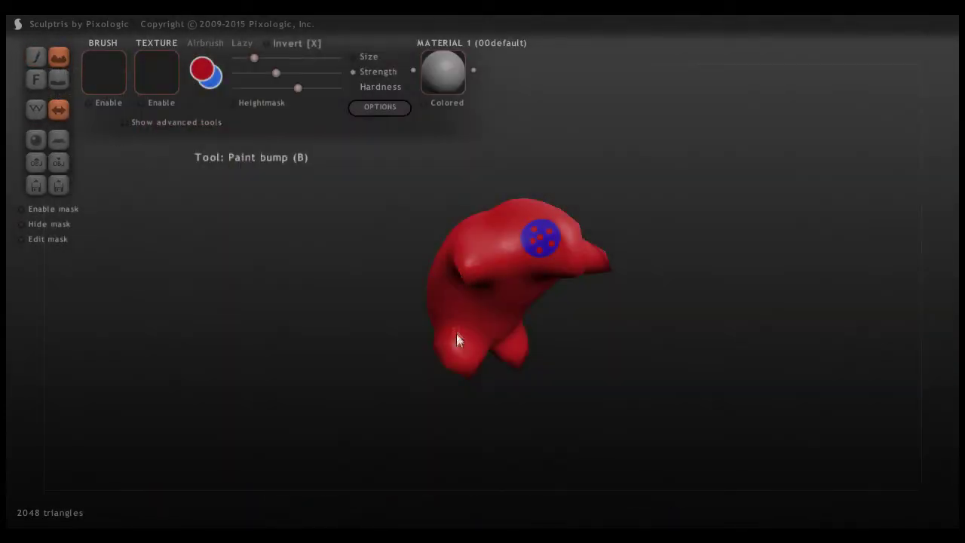
mouse_move(485, 350)
mouse_down()
mouse_move(523, 371)
mouse_move(405, 349)
mouse_move(493, 360)
mouse_move(532, 338)
mouse_move(521, 355)
mouse_move(478, 359)
mouse_up()
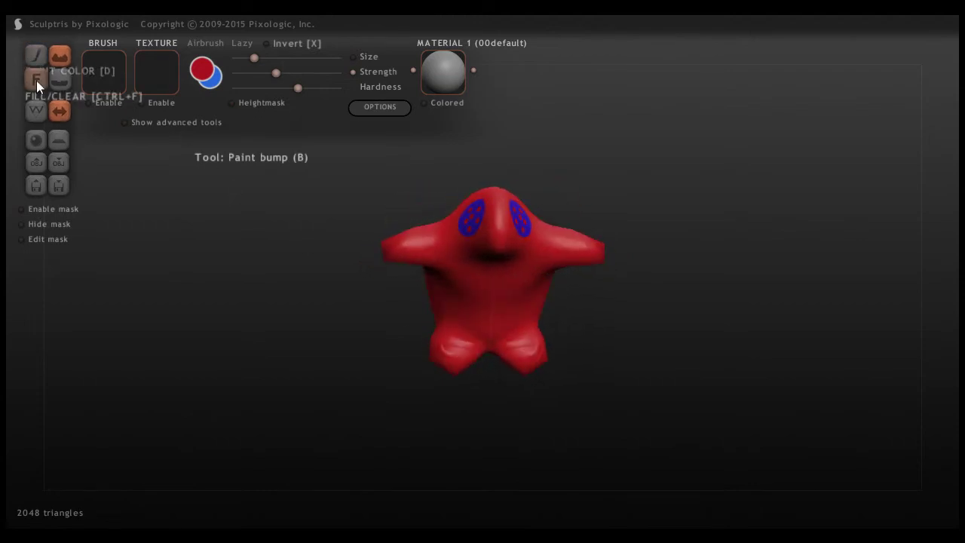
mouse_move(385, 317)
mouse_down()
mouse_move(558, 367)
mouse_move(457, 319)
mouse_move(388, 322)
mouse_up()
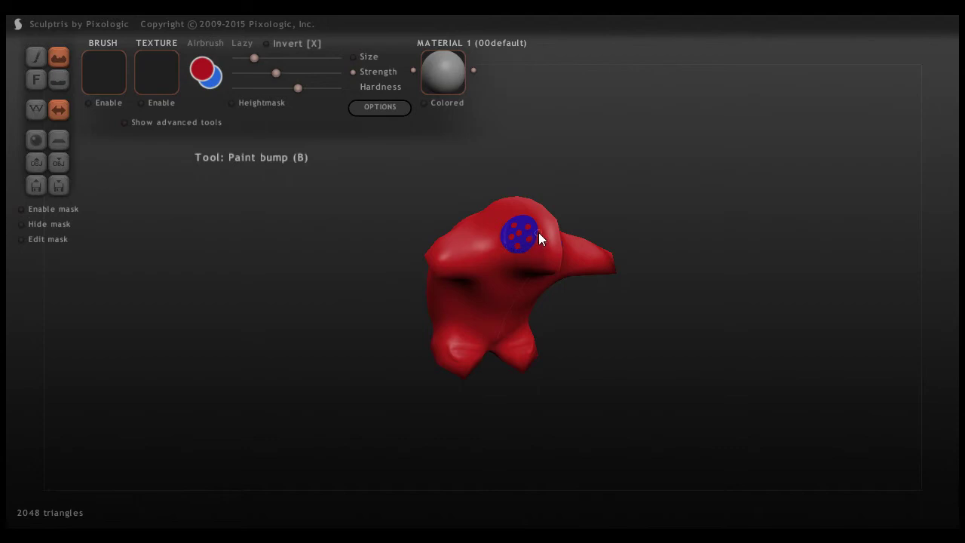
drag(613, 229, 739, 211)
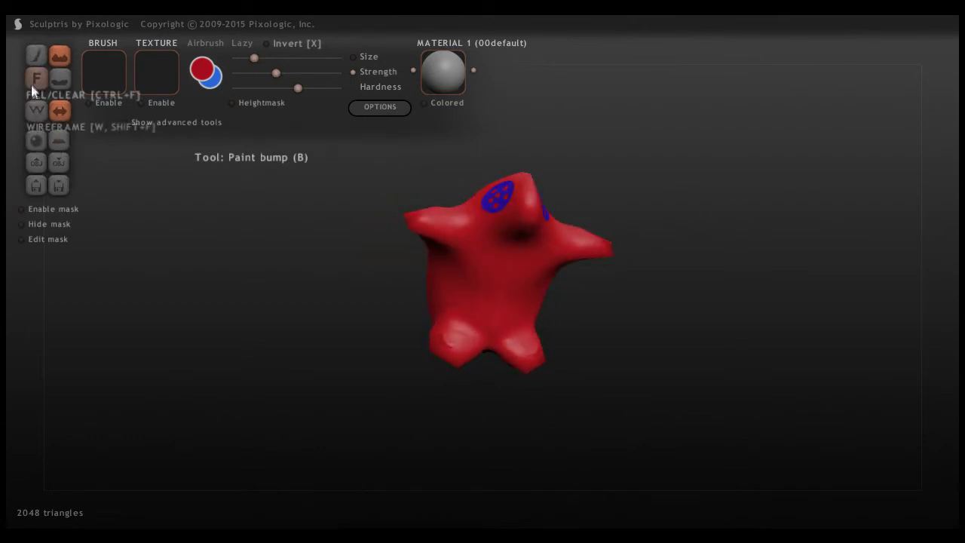
Set the primary paint color to brown and paint a network of thin lines across the back and sides with Paint Color
click(201, 69)
click(496, 213)
mouse_move(495, 214)
mouse_down()
mouse_move(497, 177)
mouse_move(478, 273)
mouse_move(493, 198)
mouse_move(475, 159)
mouse_move(465, 173)
mouse_move(480, 184)
mouse_move(537, 177)
mouse_up()
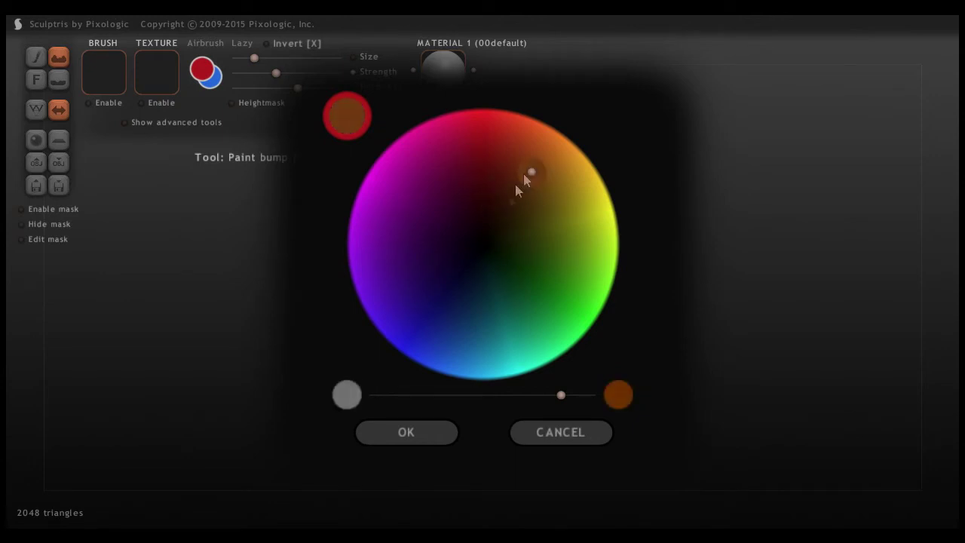
click(405, 430)
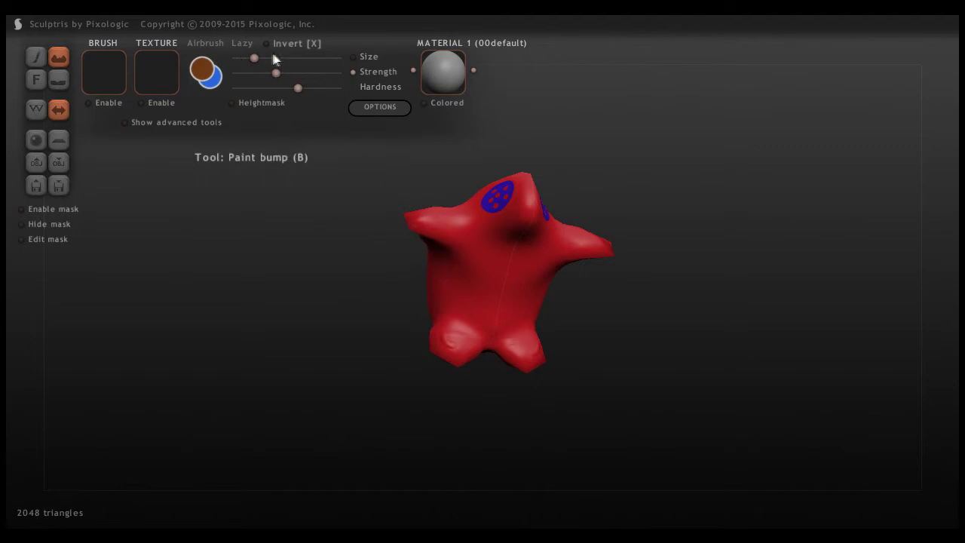
mouse_move(545, 314)
mouse_down()
mouse_move(726, 334)
mouse_move(655, 346)
mouse_move(735, 360)
mouse_up()
click(36, 58)
drag(445, 311, 535, 318)
drag(603, 359, 469, 276)
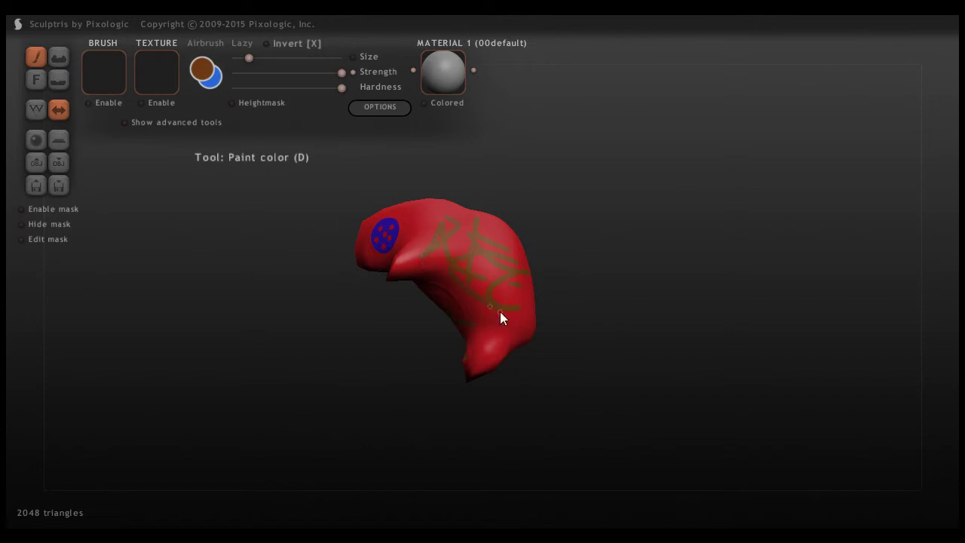
drag(500, 311, 466, 294)
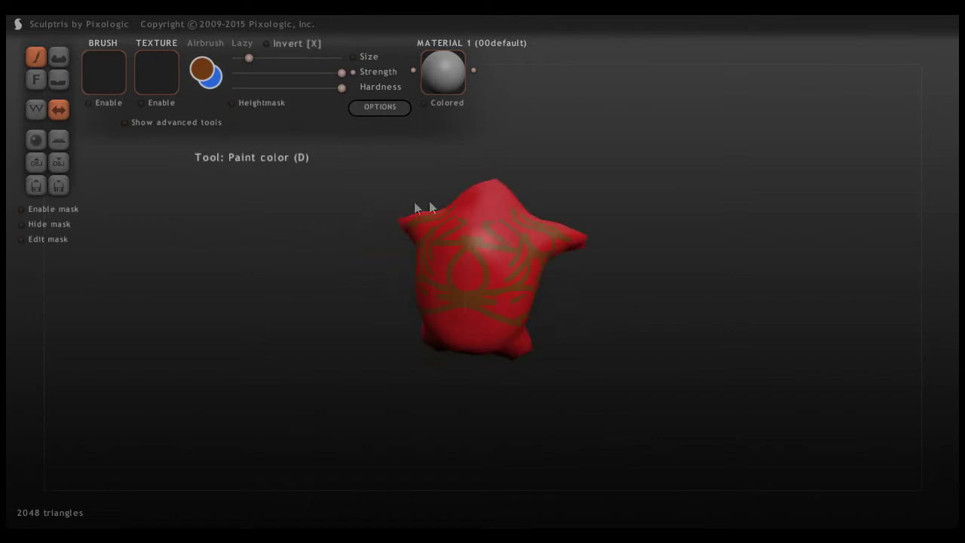
Paint brown pattern lines with symmetry across the creature's belly, sides, back and head
drag(360, 302, 611, 262)
drag(490, 265, 532, 335)
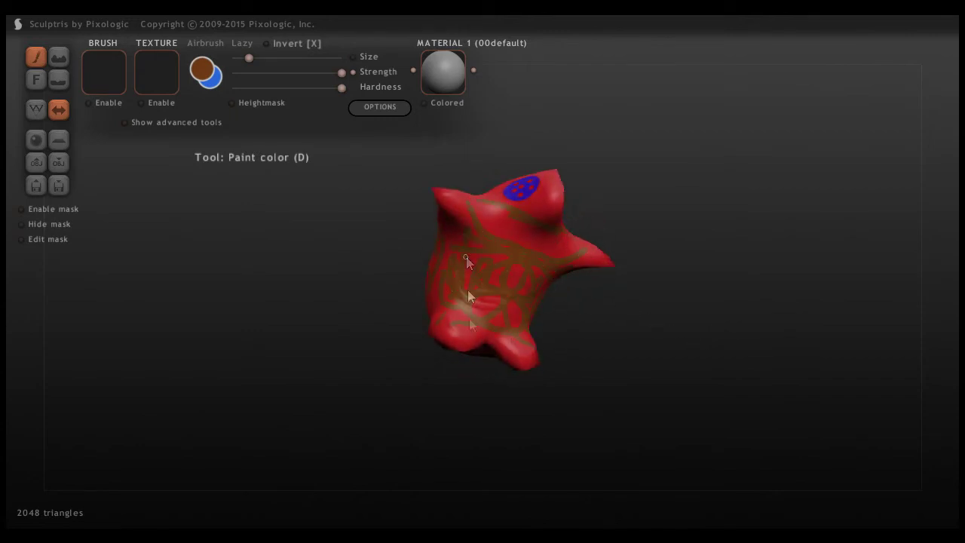
mouse_move(664, 324)
mouse_down()
mouse_move(728, 329)
mouse_move(485, 409)
mouse_move(427, 370)
mouse_up()
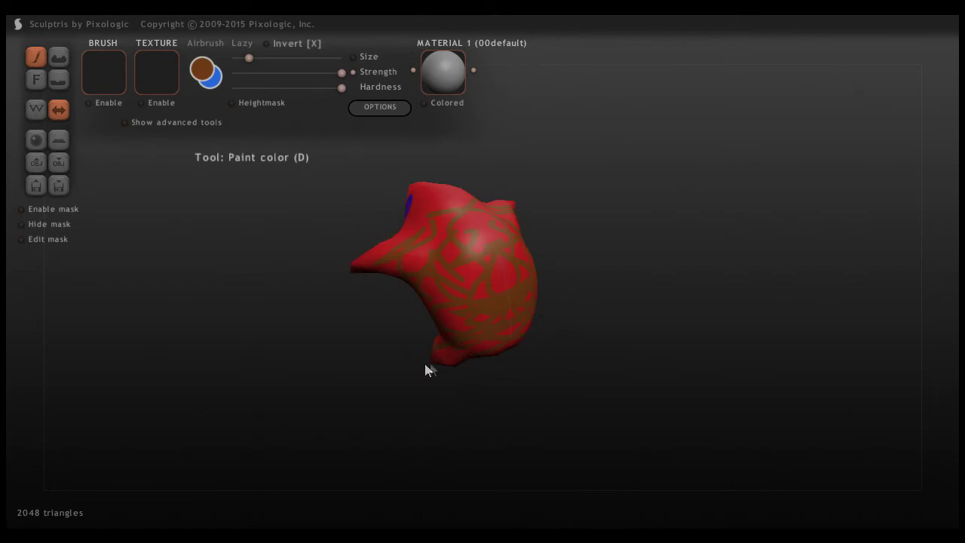
mouse_move(487, 325)
mouse_down()
mouse_move(499, 232)
mouse_move(417, 273)
mouse_move(473, 221)
mouse_up()
drag(431, 190, 521, 148)
drag(489, 217, 490, 294)
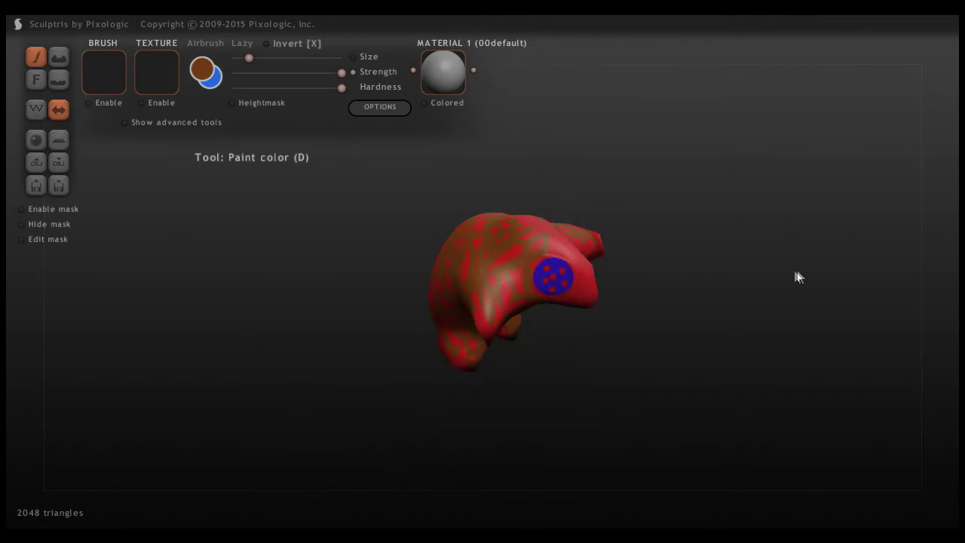
Fill in more of the brown line pattern on the creature's underside, feet, arms and around the eyes
drag(798, 277, 689, 144)
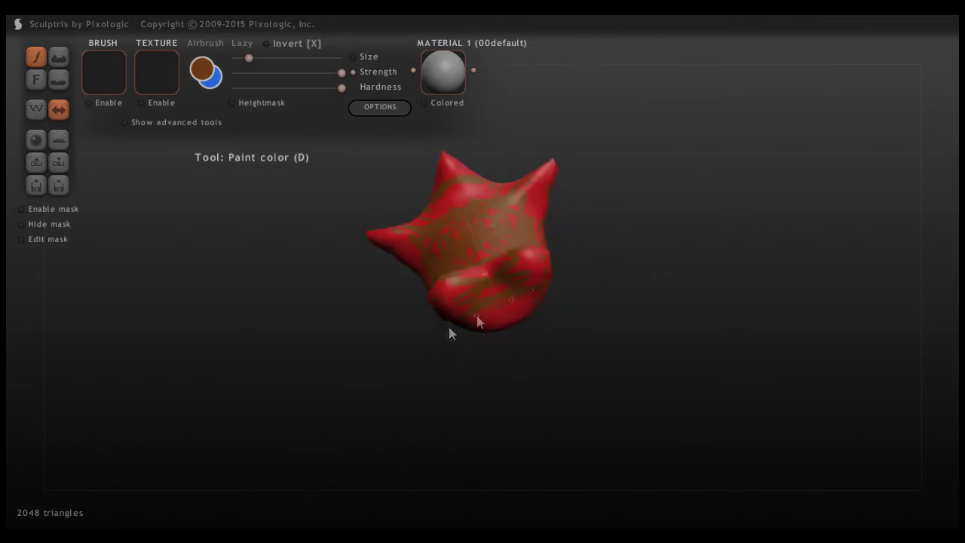
mouse_move(532, 329)
mouse_down()
mouse_move(379, 250)
mouse_move(462, 279)
mouse_up()
mouse_move(733, 270)
mouse_down()
mouse_move(741, 339)
mouse_move(800, 356)
mouse_up()
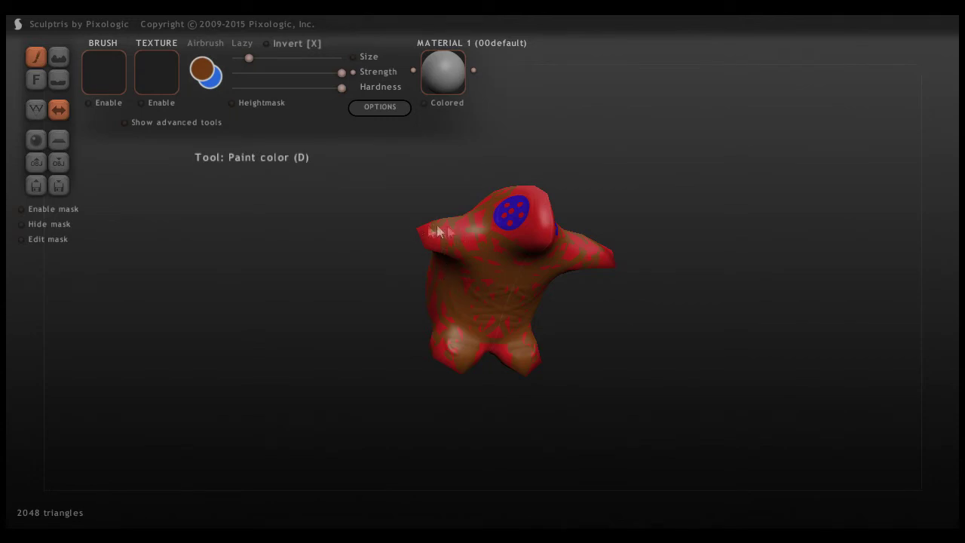
drag(685, 327, 601, 279)
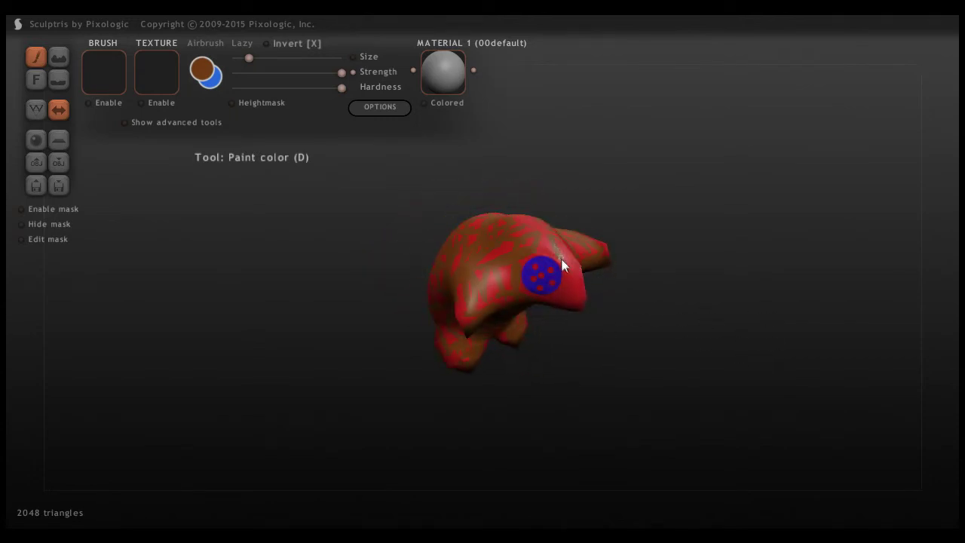
drag(531, 306, 586, 280)
mouse_move(640, 294)
mouse_down()
mouse_move(747, 323)
mouse_move(870, 278)
mouse_move(780, 276)
mouse_move(614, 300)
mouse_up()
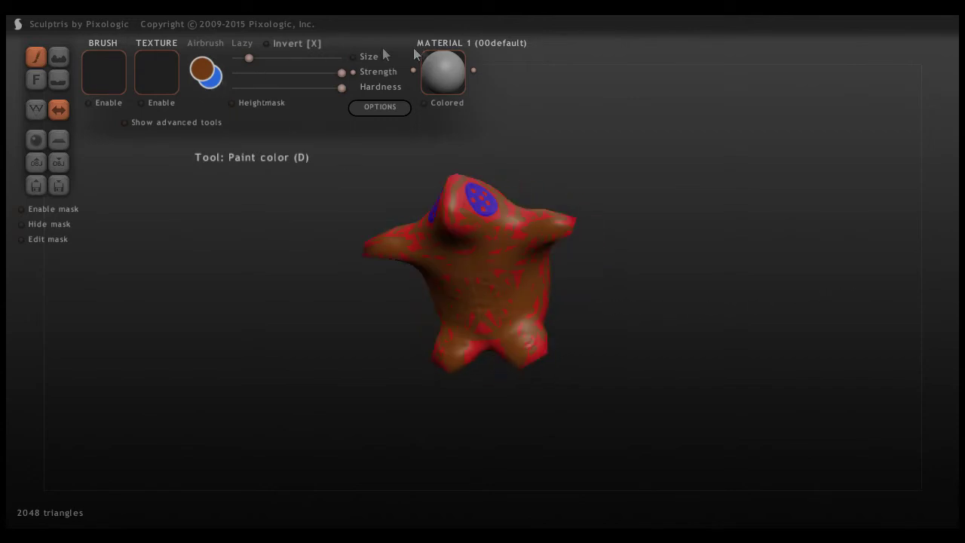
Open the save command for the painted creature and inspect the finished model from the front
drag(354, 167, 375, 170)
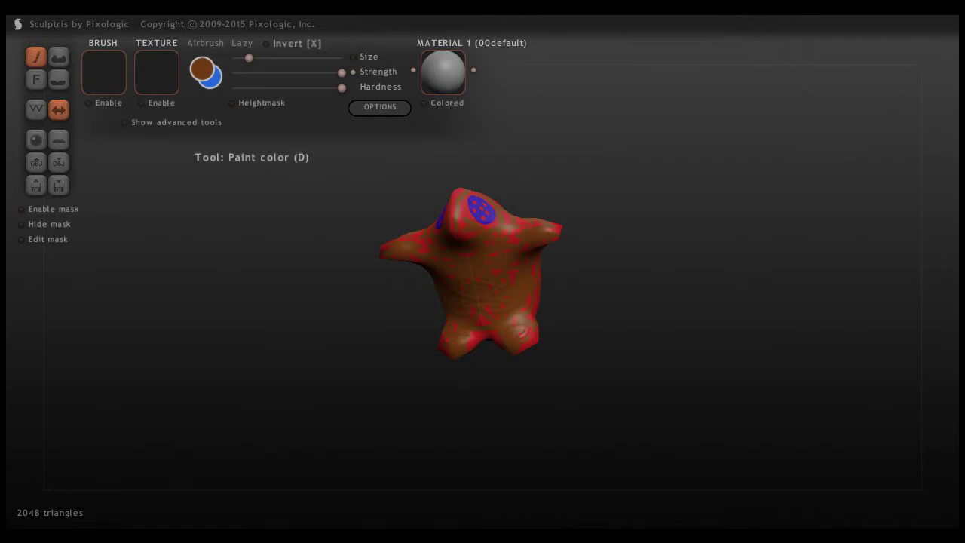
drag(476, 176, 695, 162)
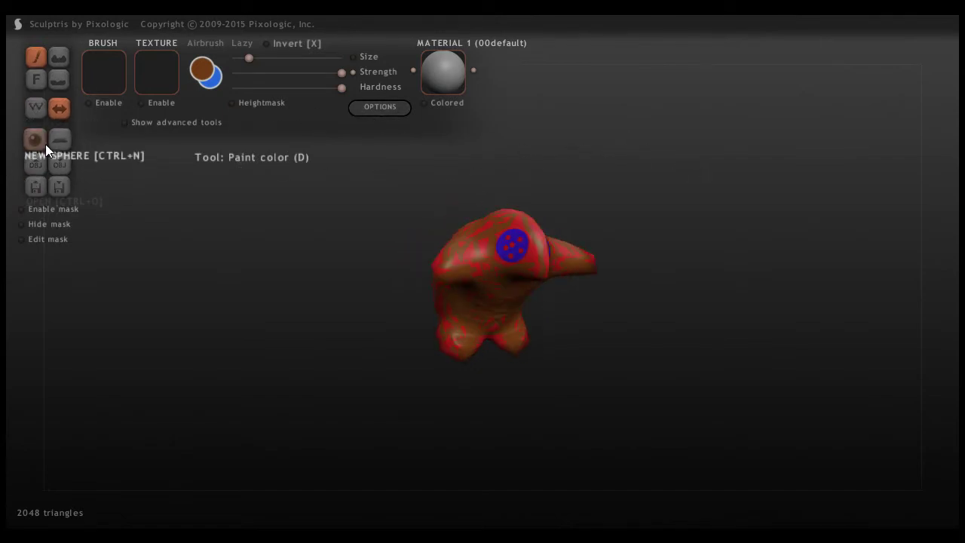
click(66, 188)
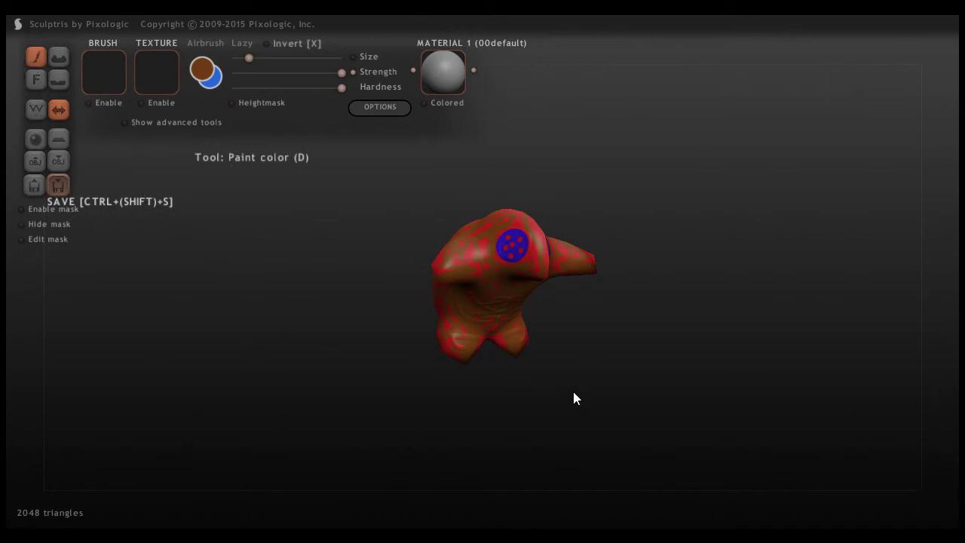
drag(573, 397, 842, 306)
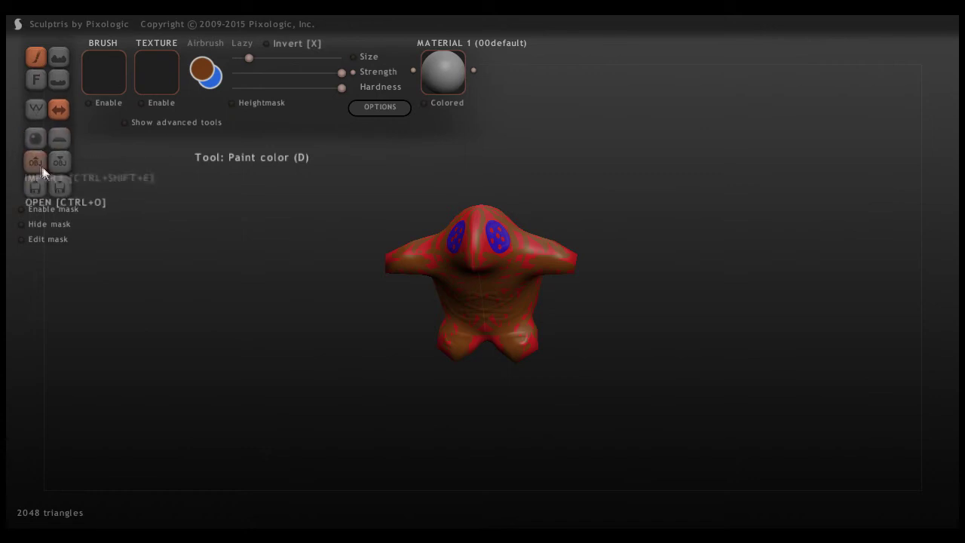
Start a new scene with a fresh sphere
click(35, 139)
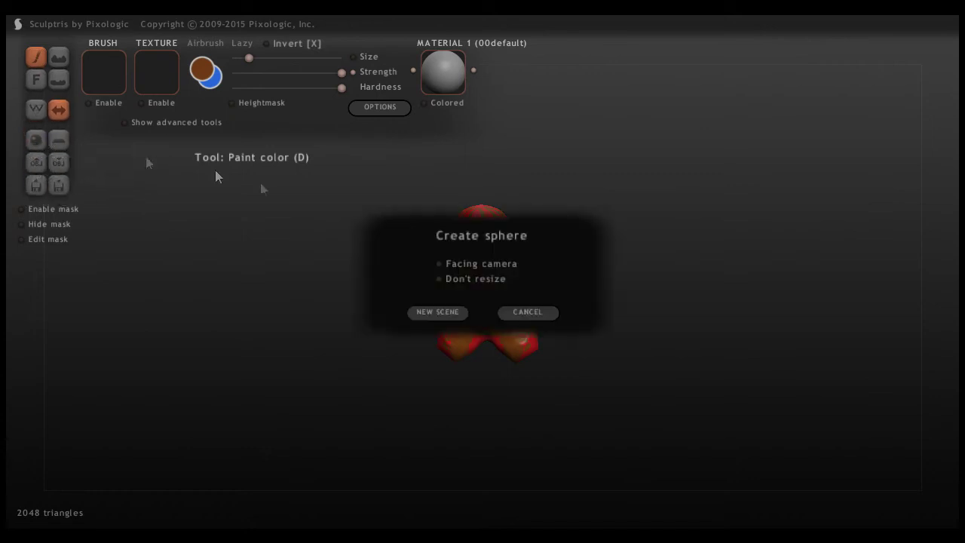
click(452, 311)
scroll(640, 198, up, 3)
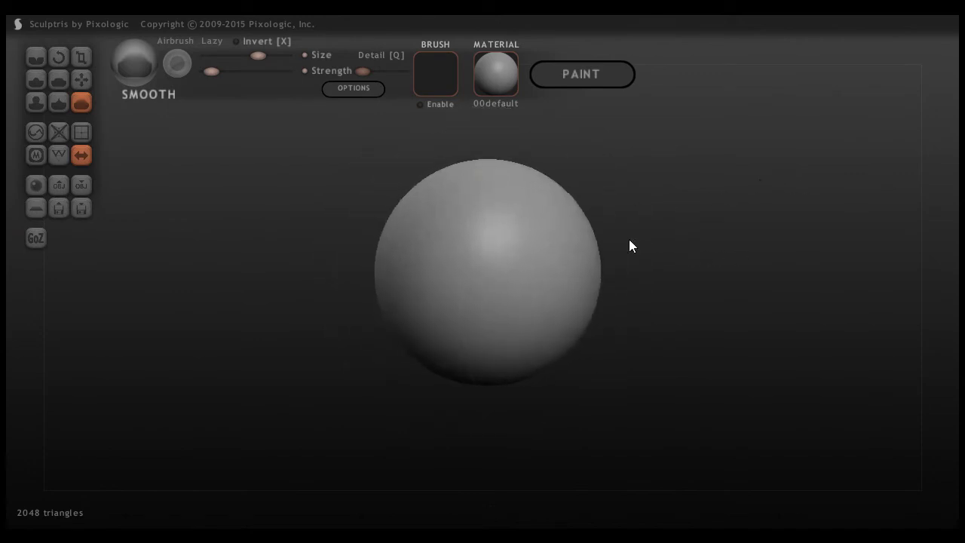
Raise bumps and a thick ridge around the upper half of the sphere with the Draw brush
click(81, 80)
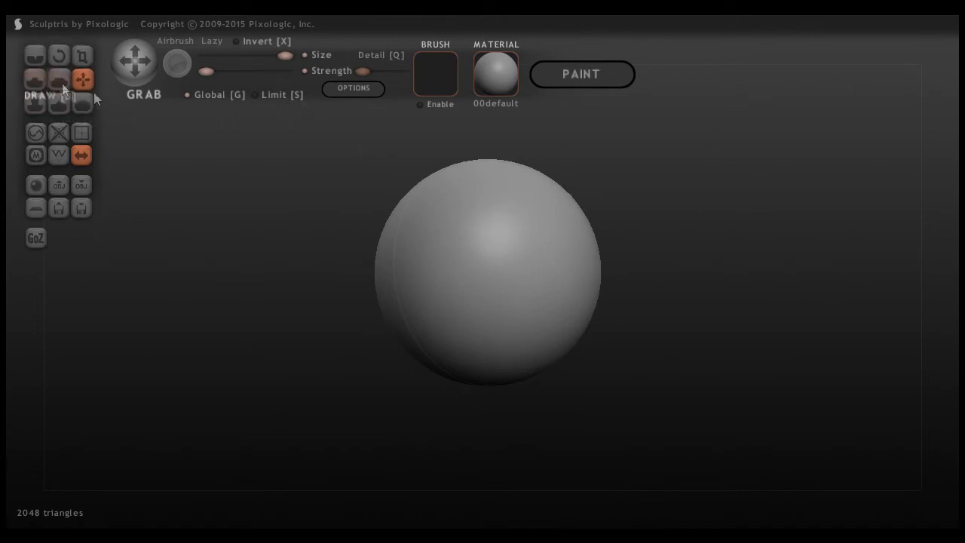
click(36, 79)
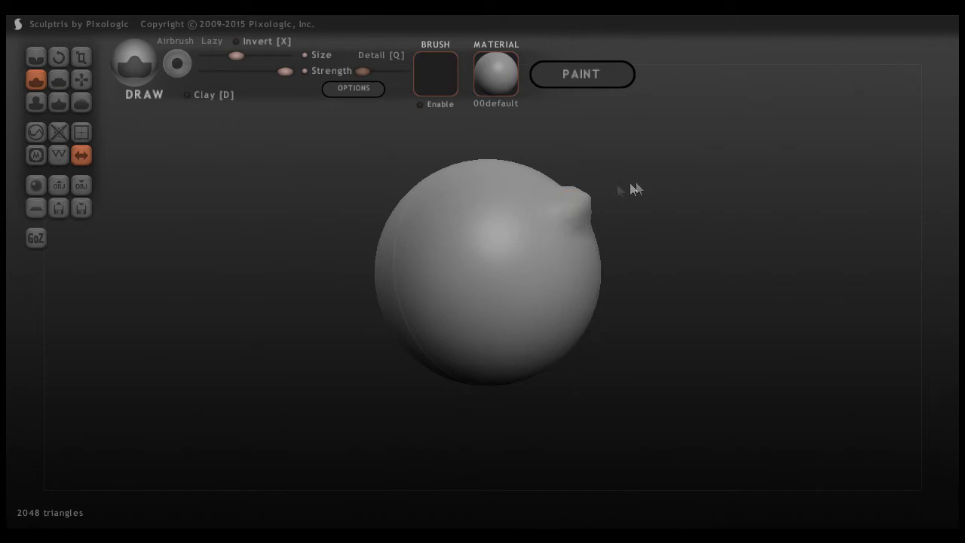
mouse_move(614, 211)
mouse_down()
mouse_move(645, 220)
mouse_move(513, 221)
mouse_move(508, 169)
mouse_move(538, 302)
mouse_up()
drag(670, 324, 752, 282)
mouse_move(518, 189)
mouse_down()
mouse_move(606, 200)
mouse_move(556, 196)
mouse_up()
mouse_move(656, 227)
mouse_down()
mouse_move(760, 259)
mouse_move(750, 291)
mouse_move(632, 306)
mouse_up()
drag(489, 263, 558, 243)
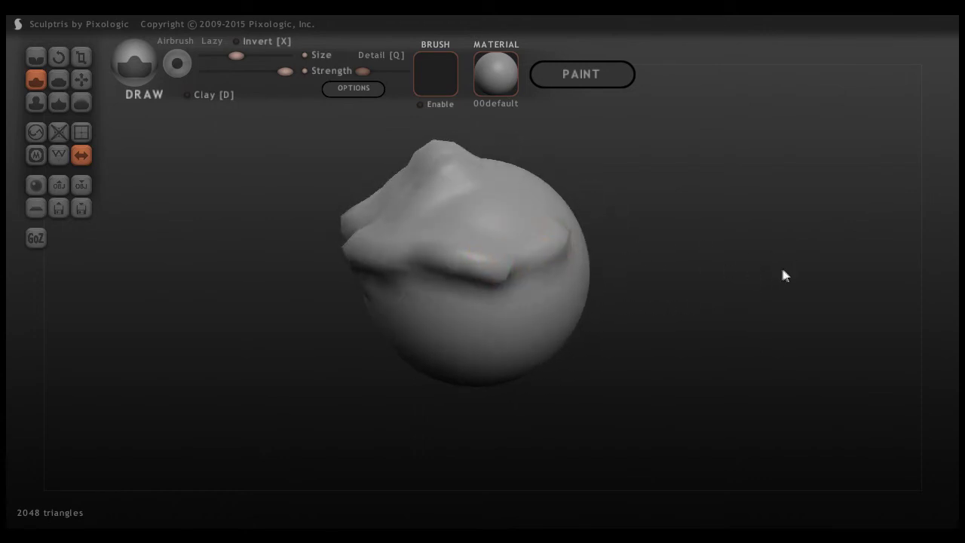
drag(782, 275, 655, 279)
mouse_move(403, 260)
mouse_down()
mouse_move(464, 254)
mouse_move(597, 216)
mouse_up()
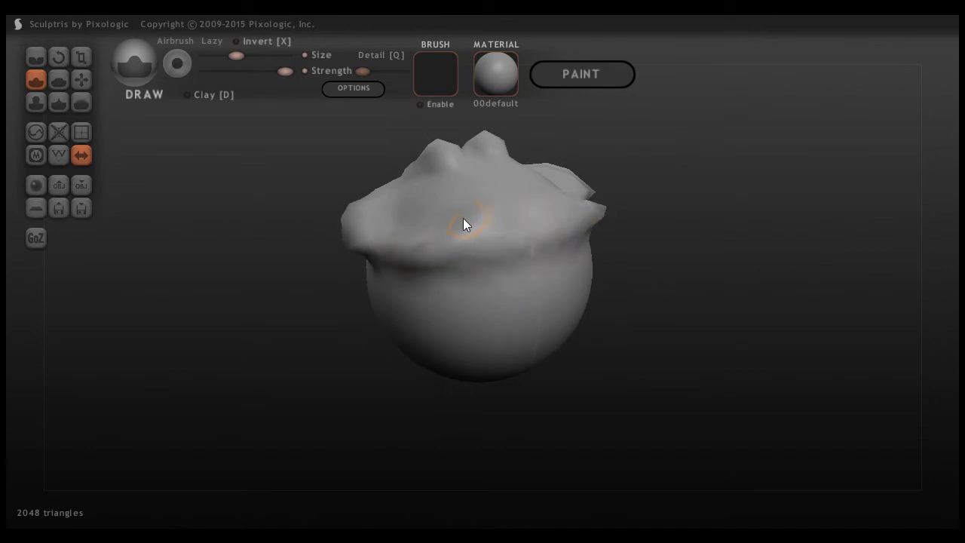
Smooth the raised strokes into a rounded head and shape a neck at its base
mouse_move(511, 214)
shift+mouse_down()
mouse_move(476, 282)
mouse_move(454, 236)
mouse_move(365, 262)
shift+mouse_up()
right_drag(365, 261, 504, 211)
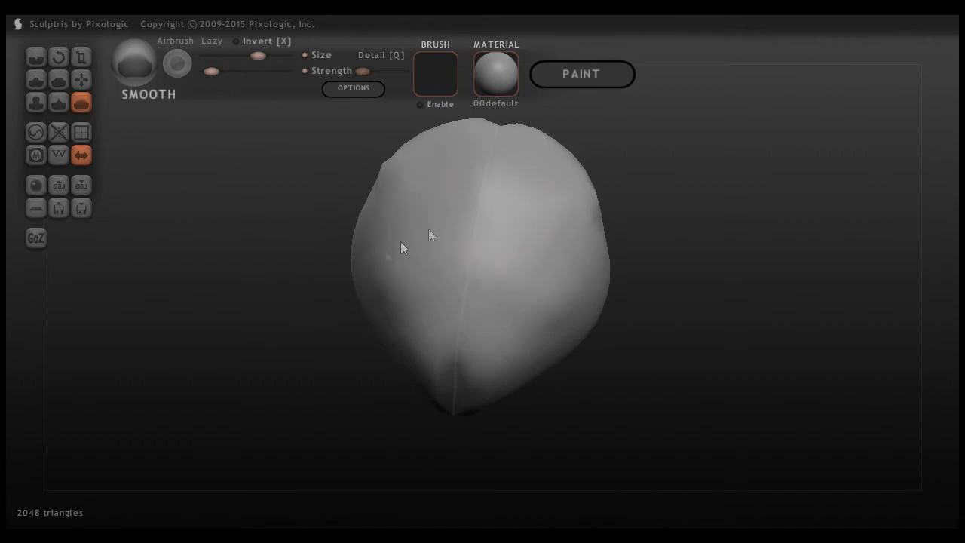
right_drag(673, 376, 932, 287)
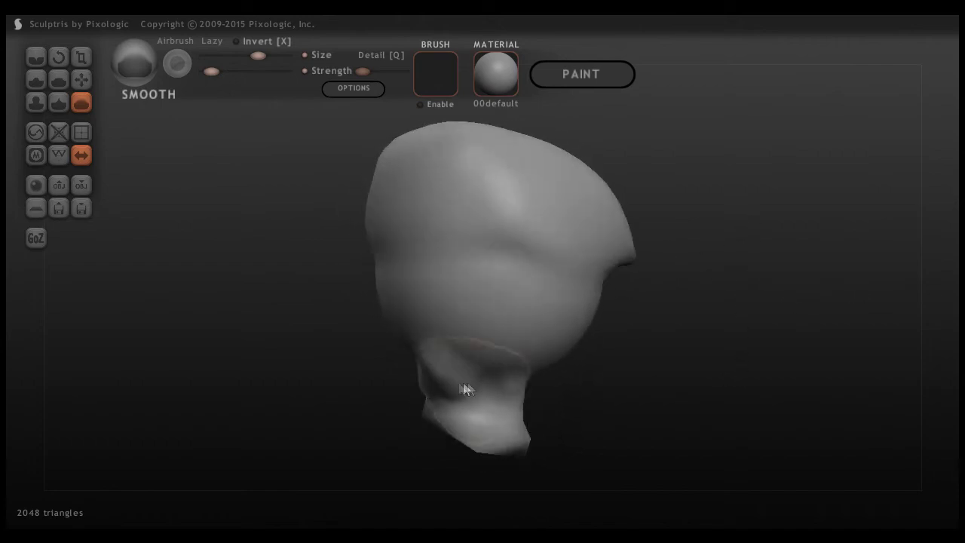
drag(473, 382, 453, 399)
right_drag(573, 381, 518, 370)
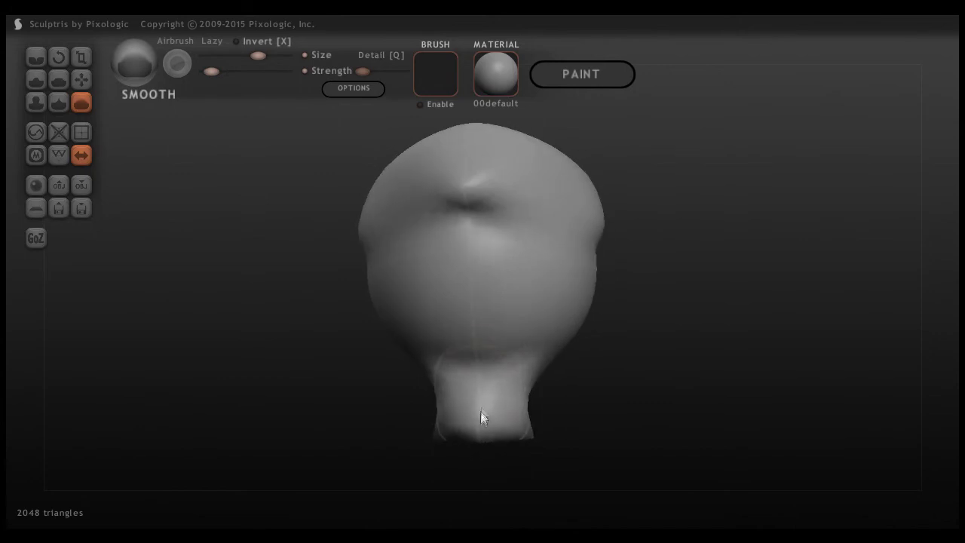
Smooth out the crease on the head and the uneven areas along its sides
mouse_move(478, 189)
mouse_down()
mouse_move(418, 228)
mouse_move(482, 249)
mouse_up()
right_drag(482, 249, 714, 297)
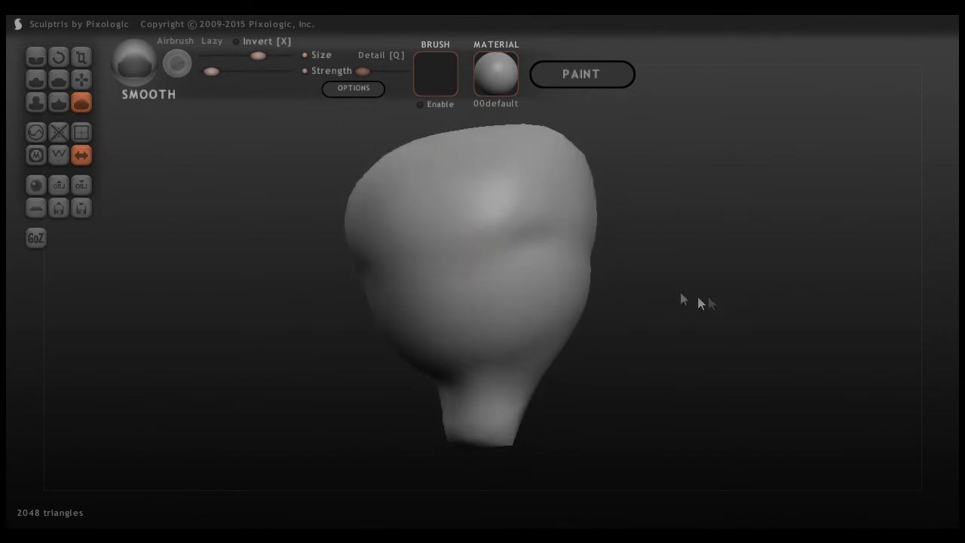
mouse_move(524, 192)
mouse_down()
mouse_move(568, 182)
mouse_move(401, 261)
mouse_move(413, 269)
mouse_move(369, 251)
mouse_move(359, 264)
mouse_move(637, 243)
mouse_up()
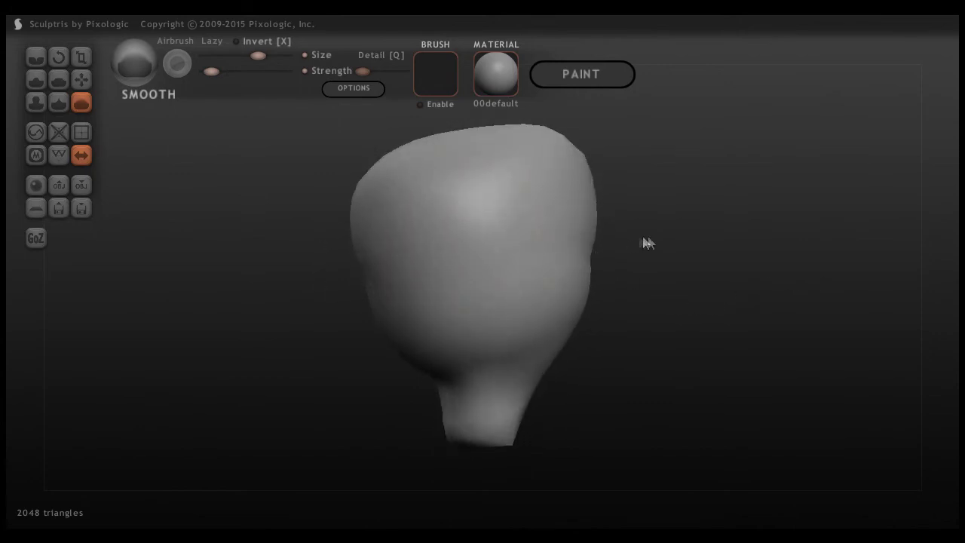
right_drag(637, 243, 625, 275)
mouse_move(569, 259)
mouse_down()
mouse_move(576, 148)
mouse_move(446, 154)
mouse_move(480, 257)
mouse_move(468, 194)
mouse_move(614, 332)
mouse_move(424, 279)
mouse_move(504, 267)
mouse_move(543, 324)
mouse_up()
Switch to Paint mode and paint symmetrical brown eye outlines on the front of the head
right_drag(543, 324, 815, 233)
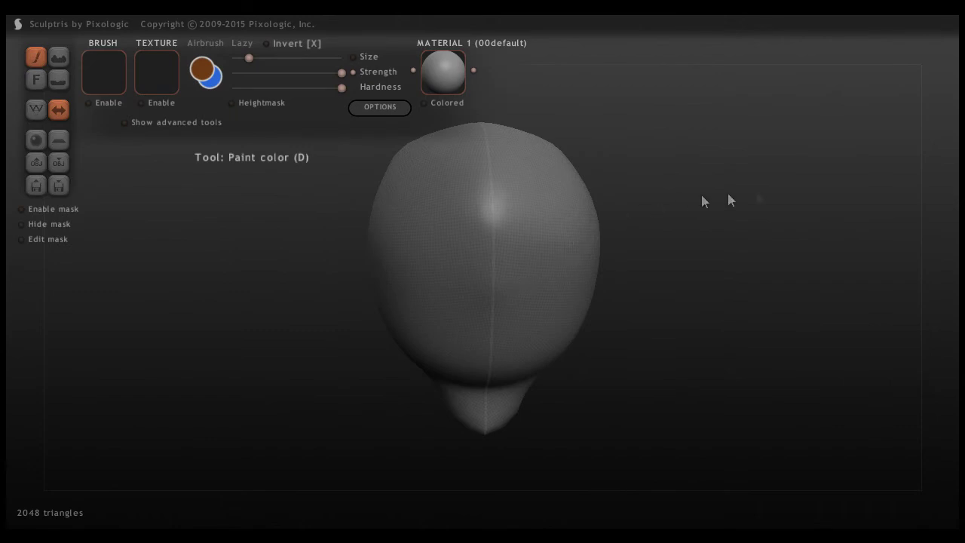
right_drag(730, 200, 241, 189)
right_drag(814, 259, 779, 258)
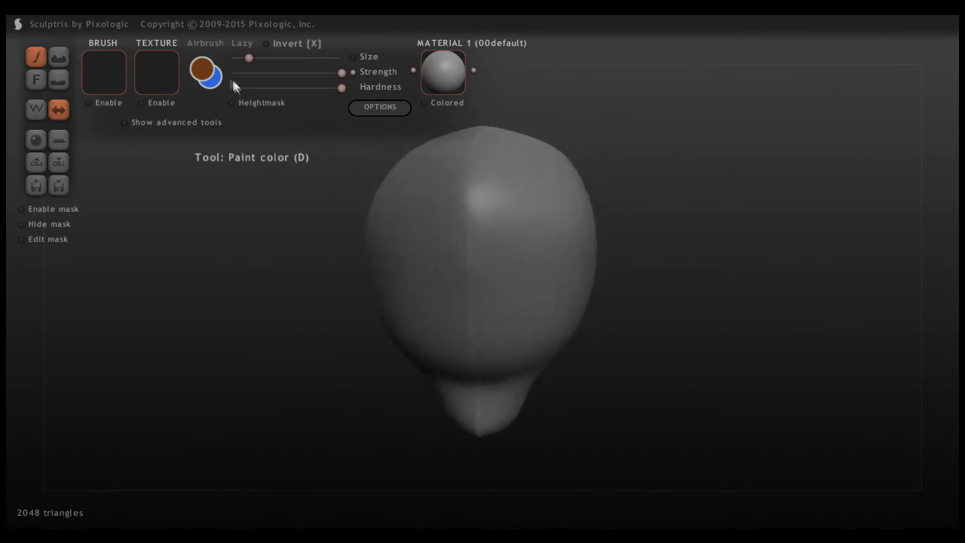
mouse_move(420, 214)
mouse_down()
mouse_move(408, 221)
mouse_move(408, 240)
mouse_move(437, 251)
mouse_move(443, 227)
mouse_up()
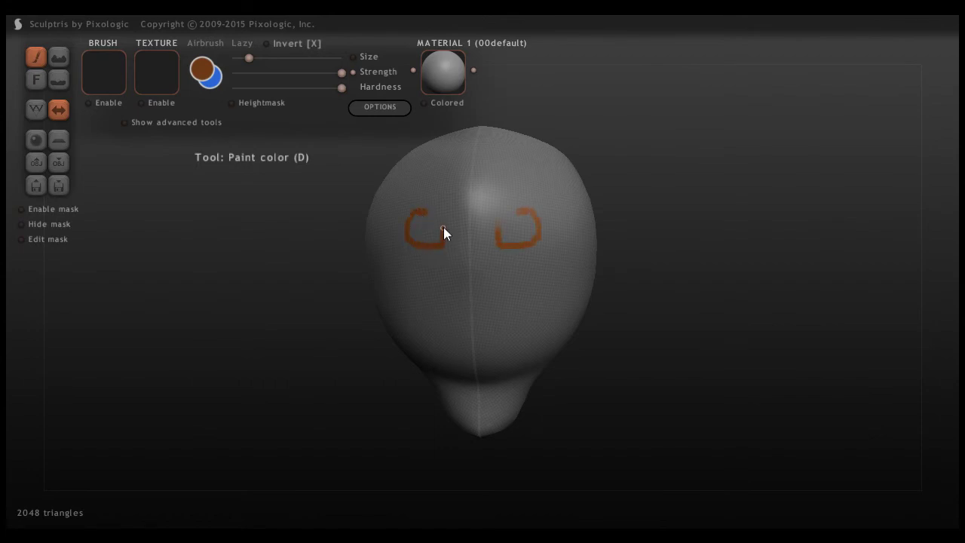
Paint a wide grinning mouth outline in brown below the eyes, with upper and lower lip lines
right_drag(724, 260, 752, 264)
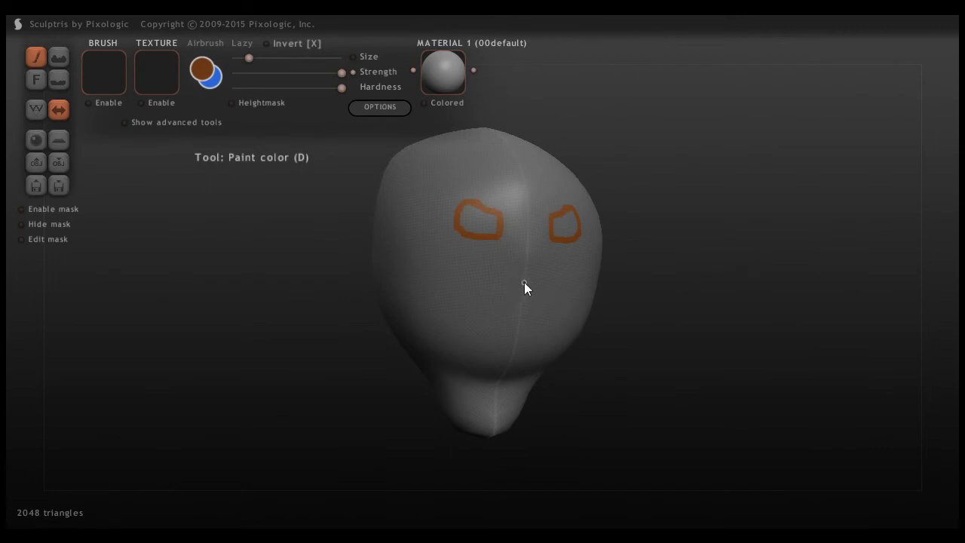
mouse_move(520, 298)
mouse_down()
mouse_move(508, 303)
mouse_move(420, 256)
mouse_up()
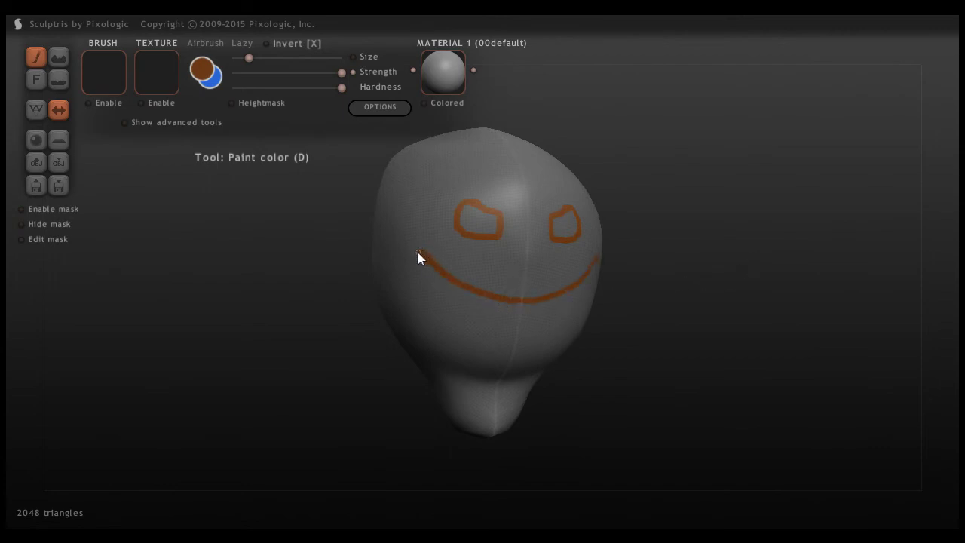
drag(446, 329, 508, 339)
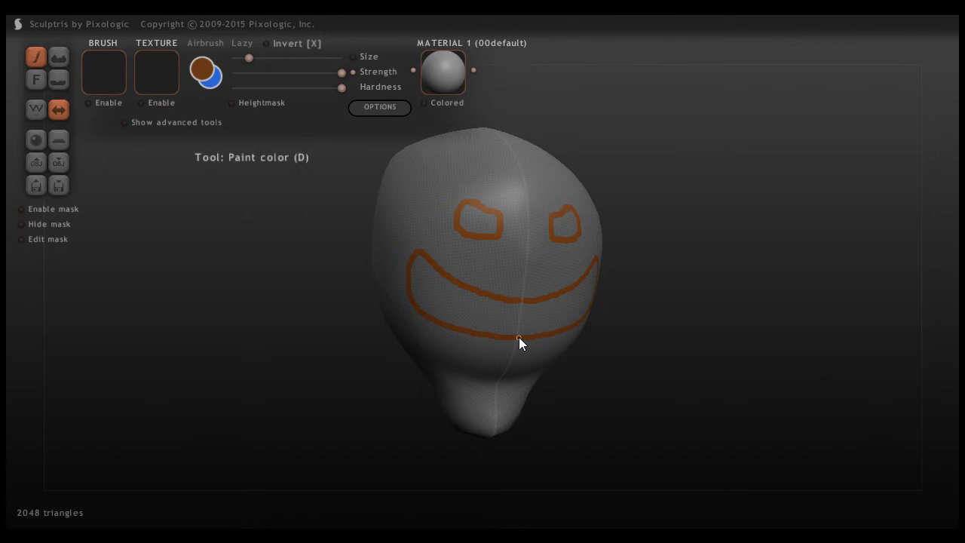
Set the primary paint color to magenta and paint pupils inside both eye outlines
right_drag(653, 255, 663, 258)
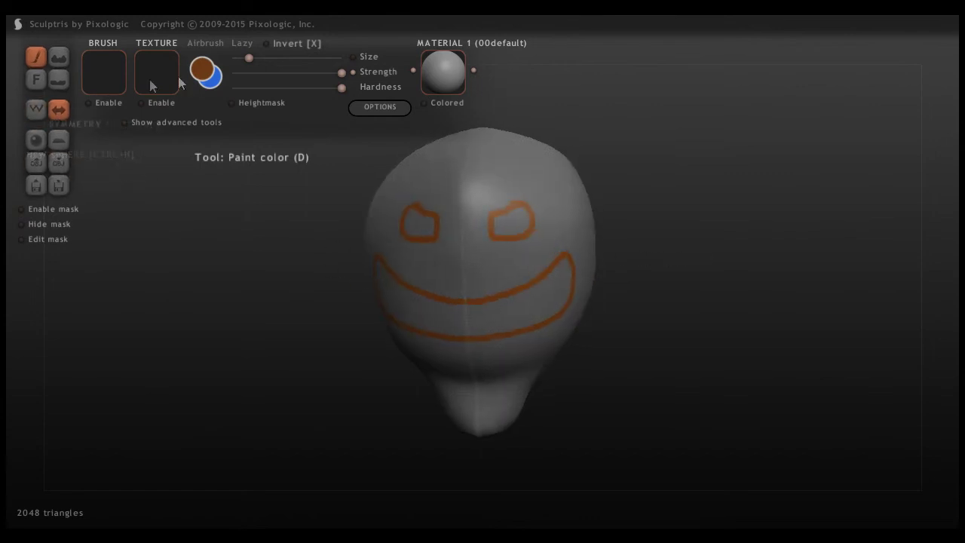
click(202, 70)
click(384, 155)
click(407, 432)
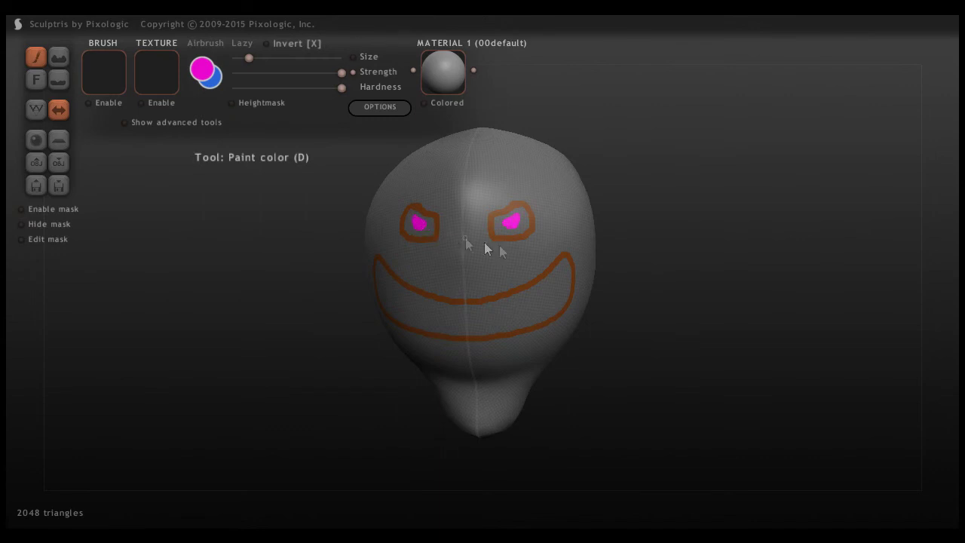
Set the primary paint color to white and paint upper and lower rows of zigzag teeth inside the mouth
click(202, 70)
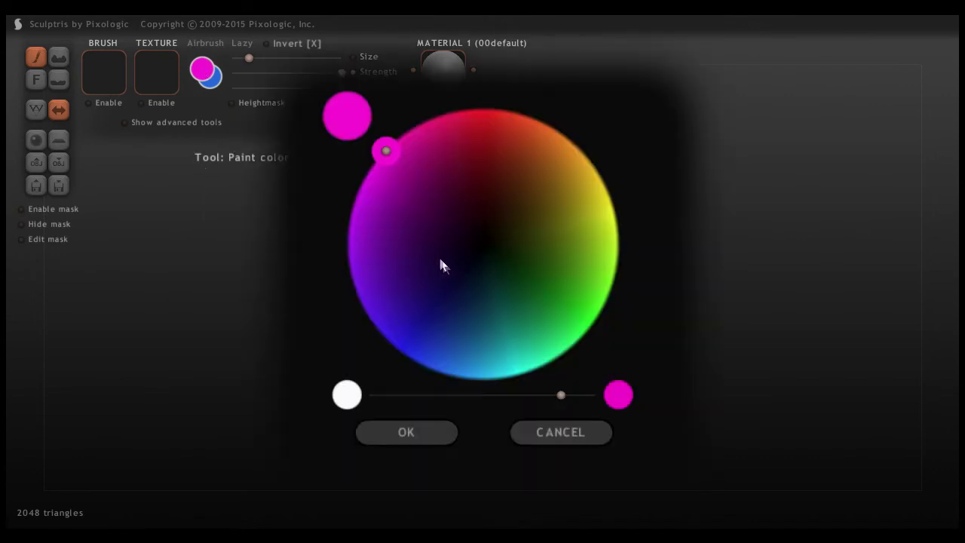
mouse_move(430, 327)
mouse_down()
mouse_move(390, 407)
mouse_move(336, 327)
mouse_move(497, 115)
mouse_move(580, 362)
mouse_move(541, 388)
mouse_move(286, 383)
mouse_up()
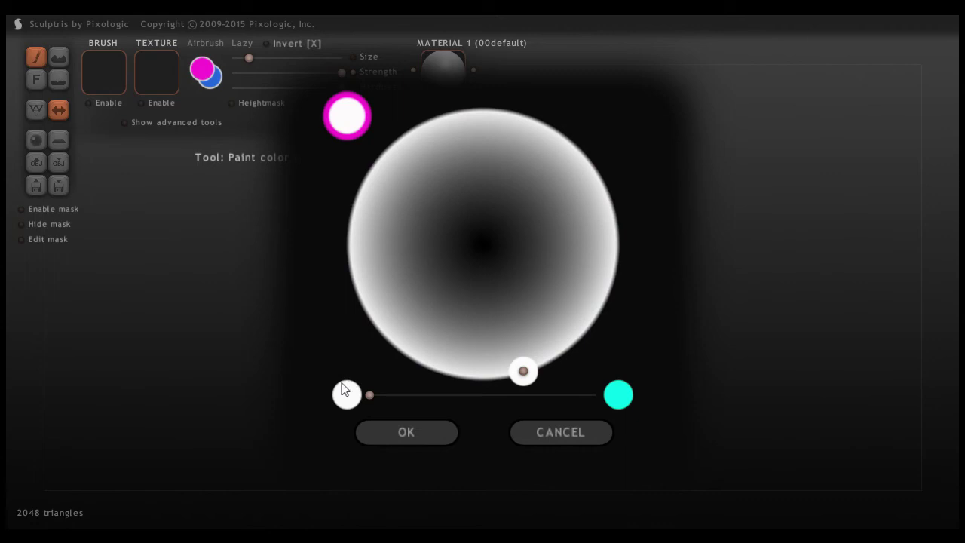
click(450, 436)
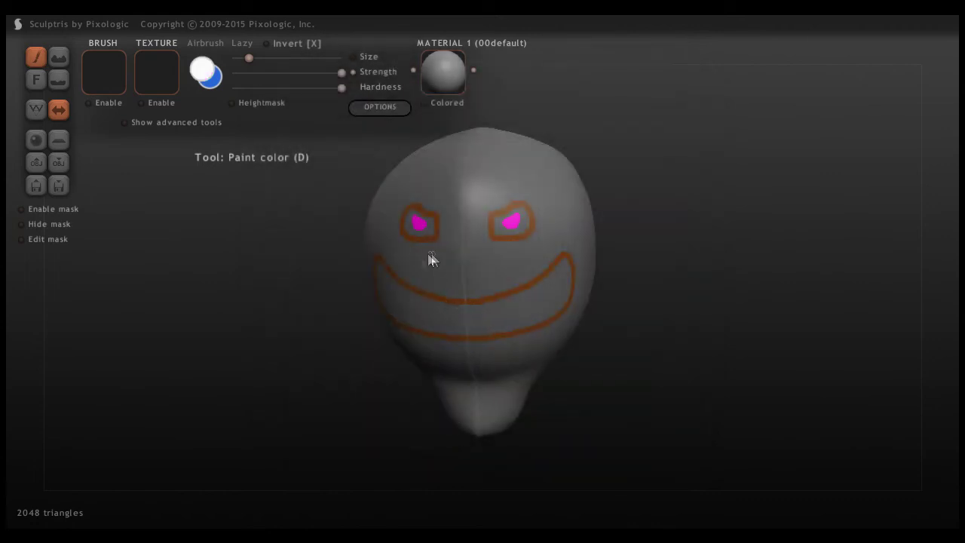
mouse_move(386, 286)
mouse_down()
mouse_move(406, 304)
mouse_move(418, 296)
mouse_move(442, 303)
mouse_up()
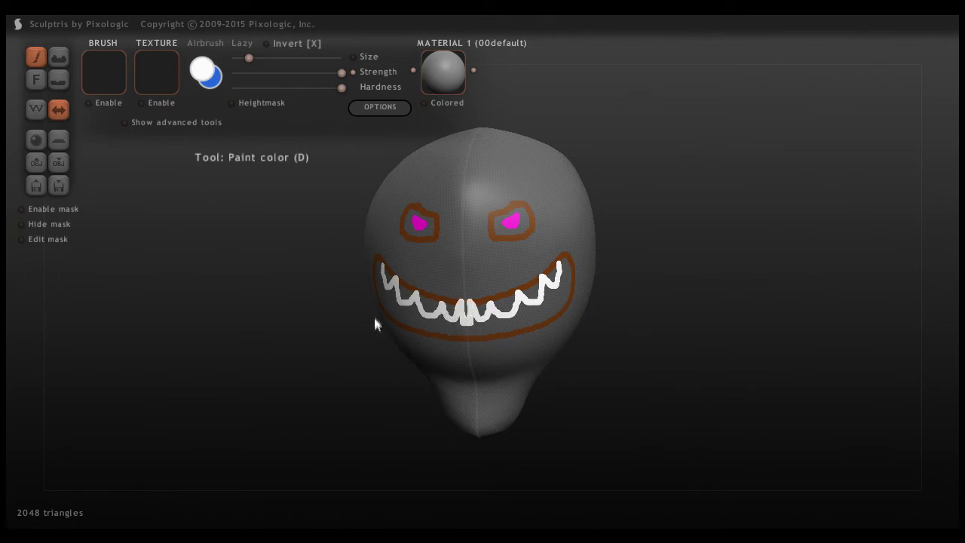
mouse_move(382, 302)
mouse_down()
mouse_move(416, 312)
mouse_move(417, 329)
mouse_move(456, 339)
mouse_up()
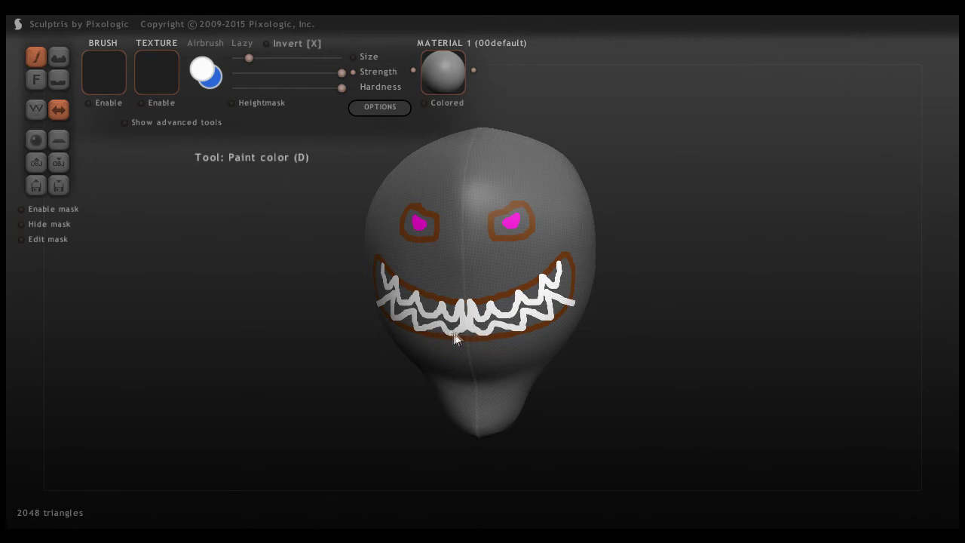
Set the primary paint color to dark red and paint slanted angry eyebrows and heavier outlines around both eyes
drag(603, 280, 756, 273)
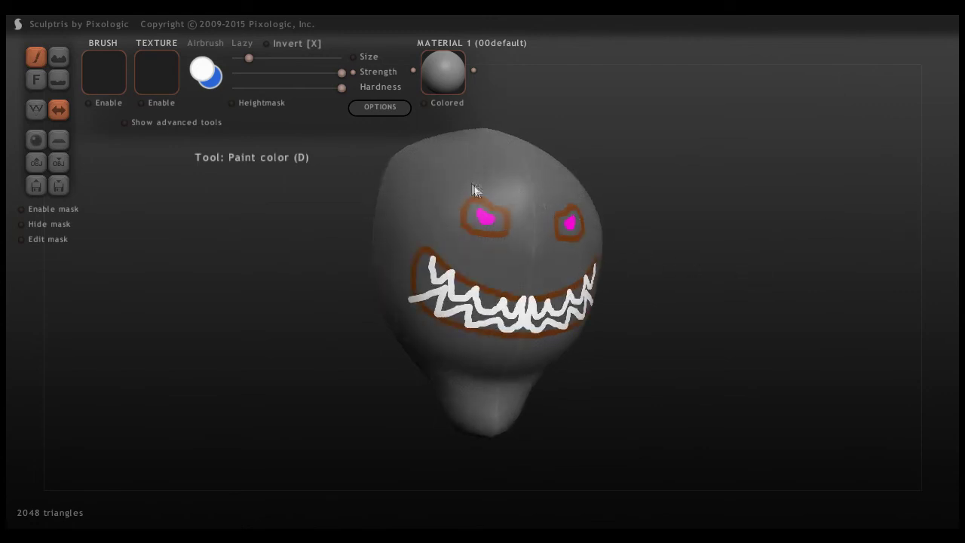
click(202, 72)
click(443, 242)
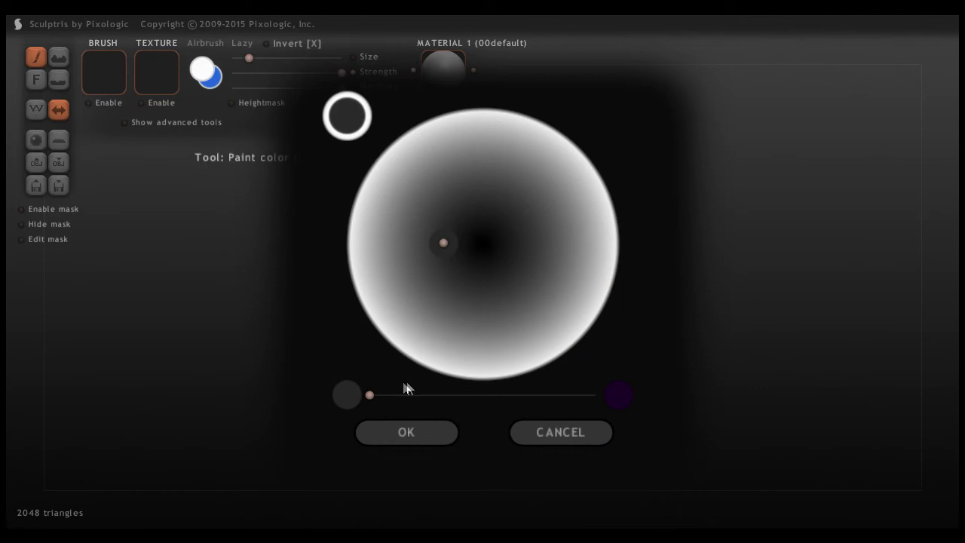
drag(487, 399, 608, 399)
click(477, 167)
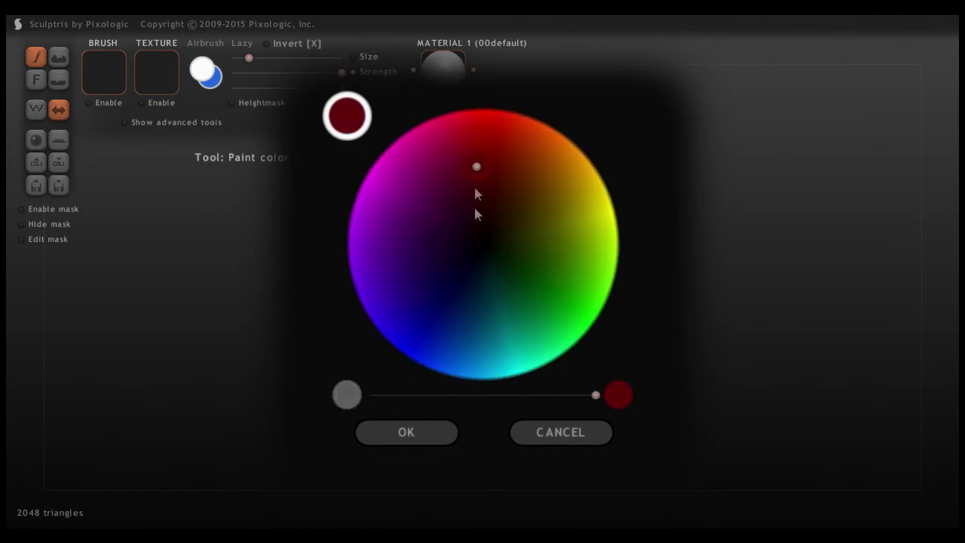
click(406, 432)
drag(455, 168, 517, 209)
mouse_move(630, 233)
mouse_down()
mouse_move(689, 244)
mouse_move(674, 251)
mouse_up()
mouse_move(459, 219)
mouse_down()
mouse_move(445, 260)
mouse_move(480, 267)
mouse_move(486, 243)
mouse_move(448, 226)
mouse_up()
Paint thick dark red upper and lower lips around the toothed mouth
mouse_move(407, 270)
mouse_down()
mouse_move(455, 308)
mouse_move(543, 320)
mouse_move(475, 316)
mouse_move(428, 288)
mouse_up()
key(w)
drag(696, 276, 626, 251)
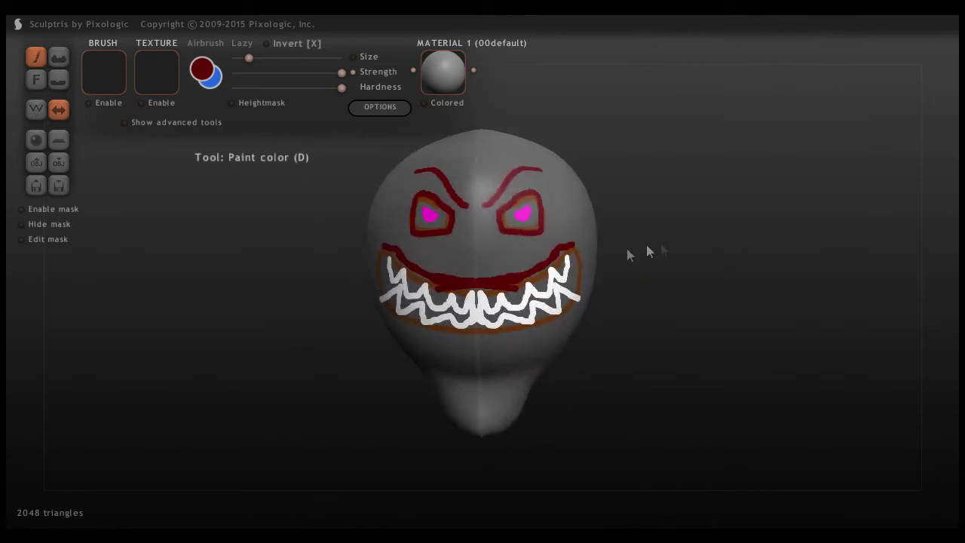
mouse_move(378, 284)
mouse_down()
mouse_move(425, 322)
mouse_move(489, 334)
mouse_up()
mouse_move(546, 321)
mouse_down()
mouse_move(537, 341)
mouse_move(560, 320)
mouse_move(549, 315)
mouse_move(519, 340)
mouse_move(514, 327)
mouse_move(431, 339)
mouse_move(477, 343)
mouse_up()
mouse_move(656, 311)
mouse_down()
mouse_move(684, 286)
mouse_move(371, 180)
mouse_up()
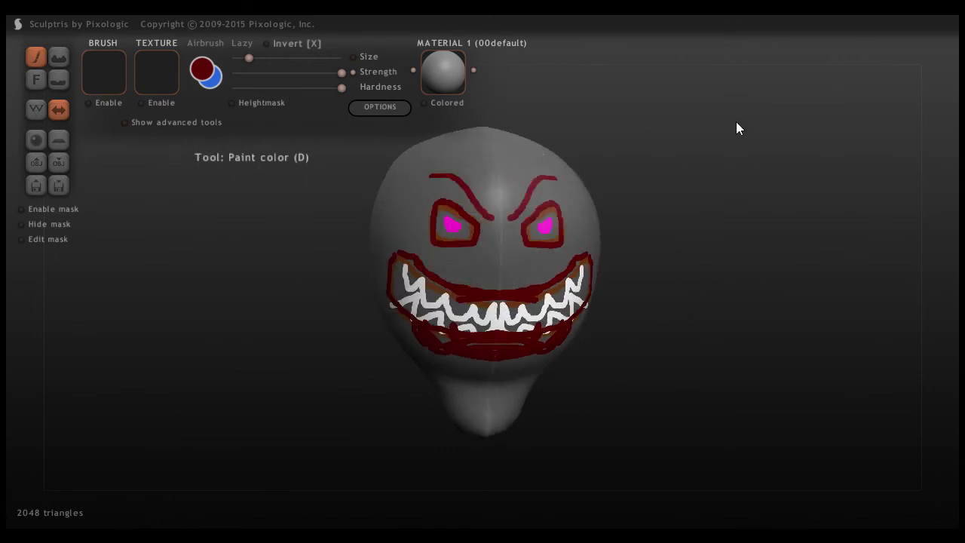
Paint dark red ear-like outlines on the sides of the head and crisscrossing stripes across the forehead
mouse_move(814, 211)
mouse_down()
mouse_move(667, 215)
mouse_move(761, 226)
mouse_move(771, 209)
mouse_move(706, 209)
mouse_move(894, 207)
mouse_move(815, 244)
mouse_up()
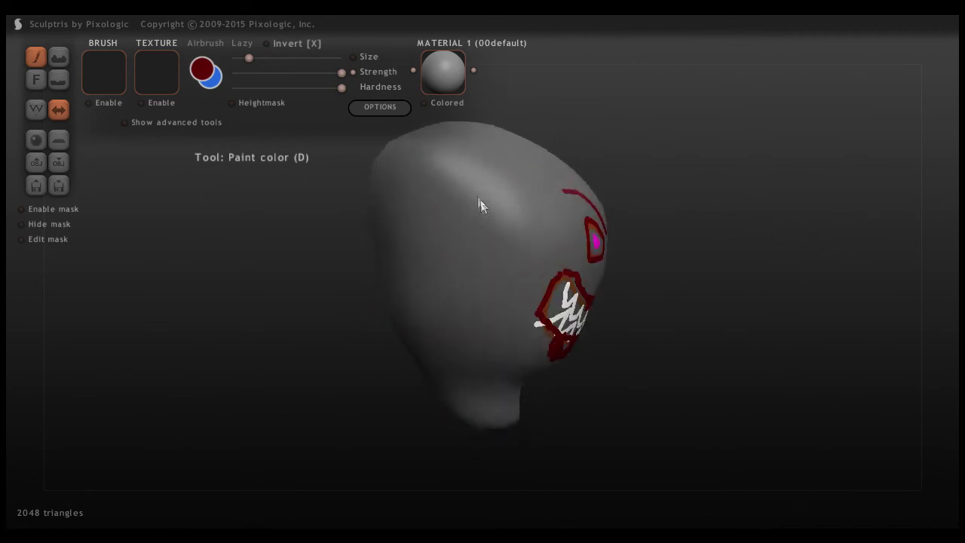
mouse_move(475, 192)
mouse_down()
mouse_move(524, 290)
mouse_move(483, 174)
mouse_up()
mouse_move(754, 263)
mouse_down()
mouse_move(668, 276)
mouse_move(493, 270)
mouse_move(708, 320)
mouse_move(577, 275)
mouse_up()
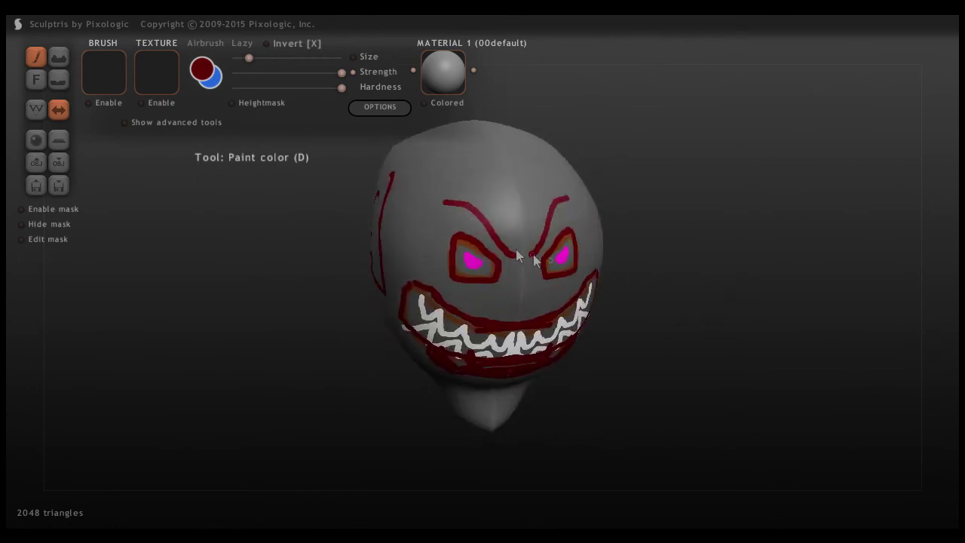
mouse_move(430, 190)
mouse_down()
mouse_move(474, 170)
mouse_move(482, 144)
mouse_up()
mouse_move(649, 198)
mouse_down()
mouse_move(758, 250)
mouse_move(749, 225)
mouse_move(747, 249)
mouse_up()
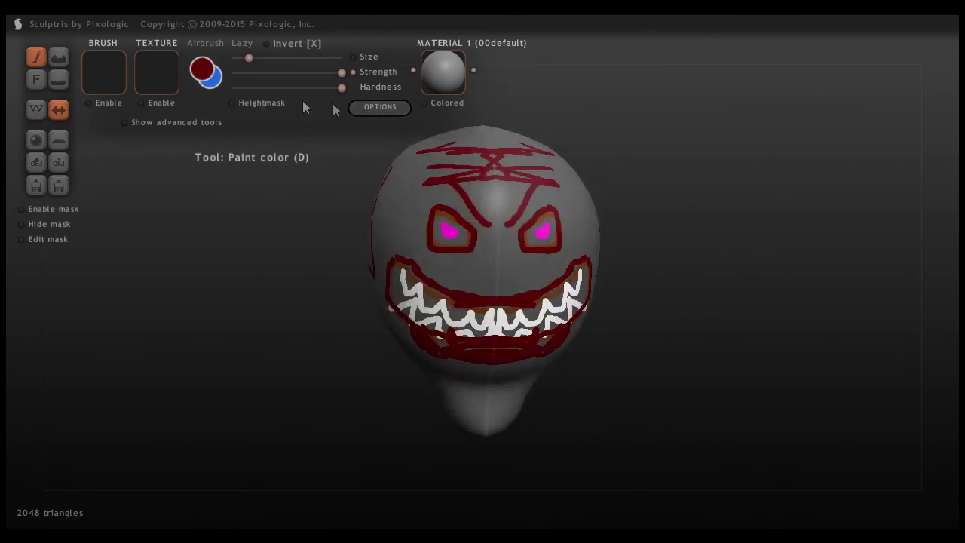
click(59, 185)
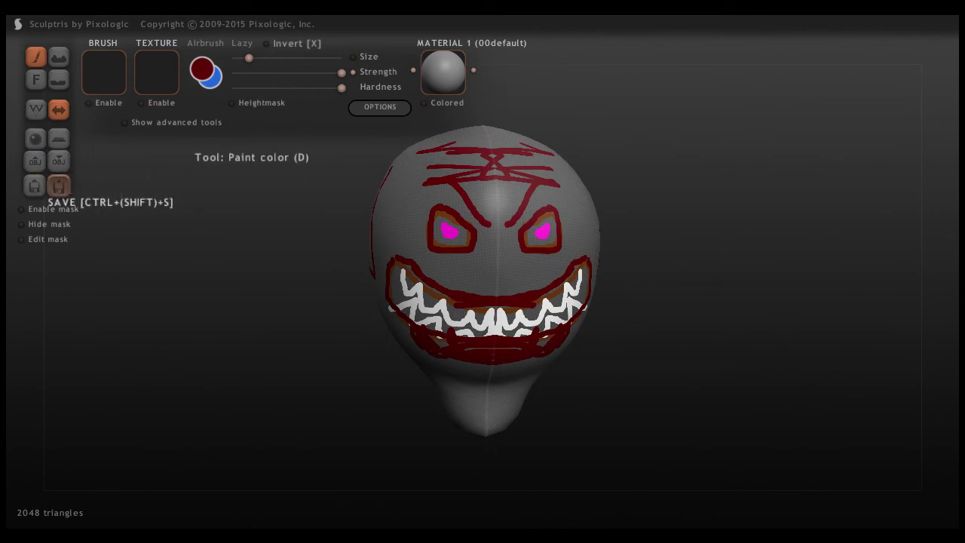
drag(610, 400, 694, 210)
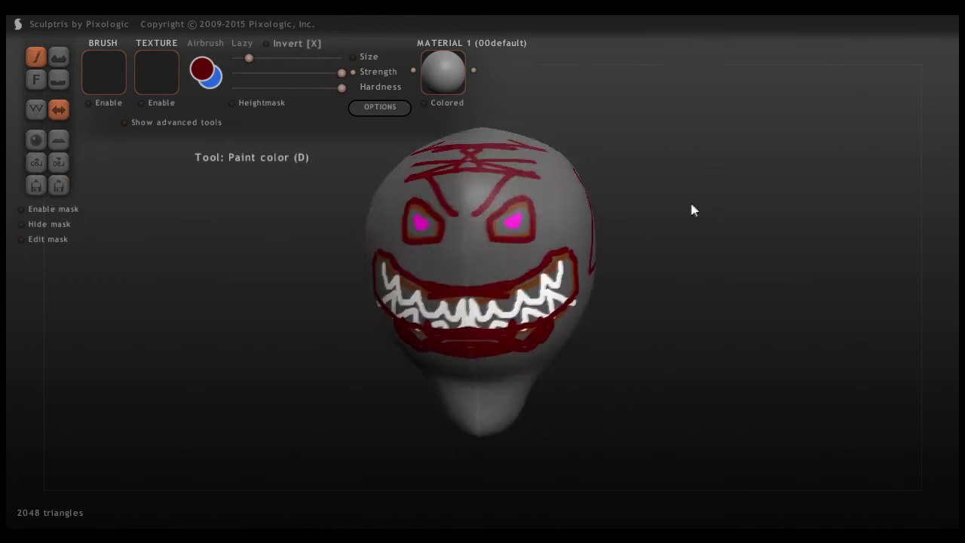
Start a new scene with a plain sphere and flatten its lower sides symmetrically with the Smooth brush
click(37, 145)
click(447, 313)
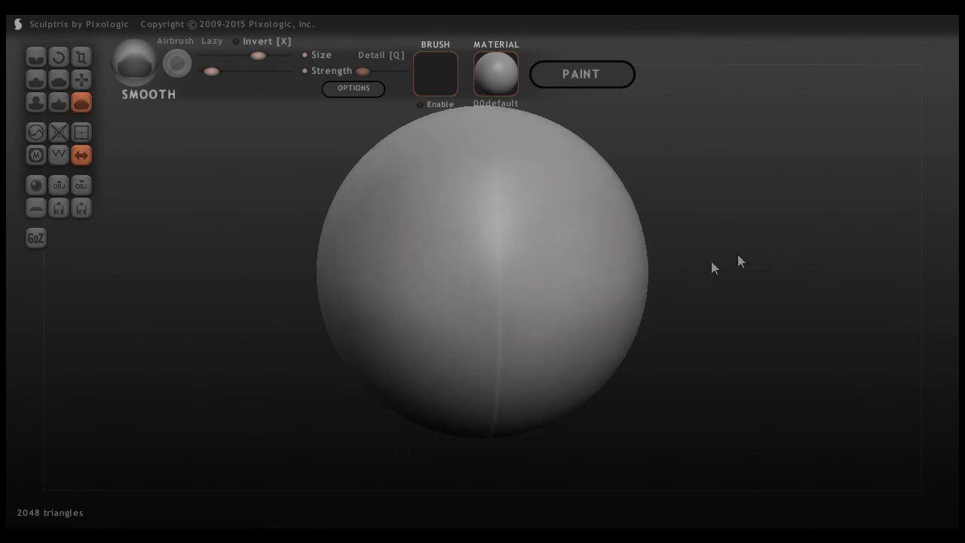
drag(739, 256, 632, 211)
mouse_move(297, 309)
mouse_down()
mouse_move(418, 390)
mouse_move(449, 428)
mouse_move(478, 386)
mouse_up()
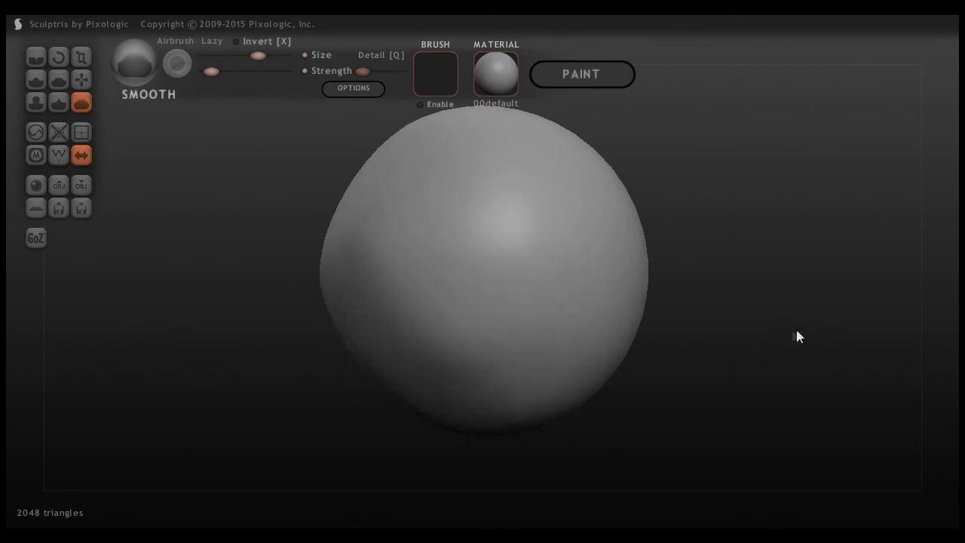
drag(744, 259, 875, 295)
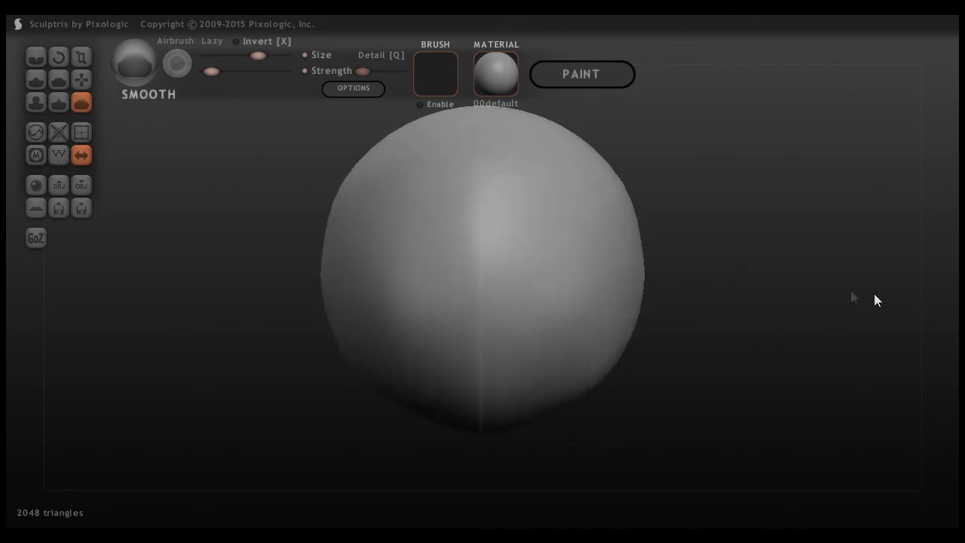